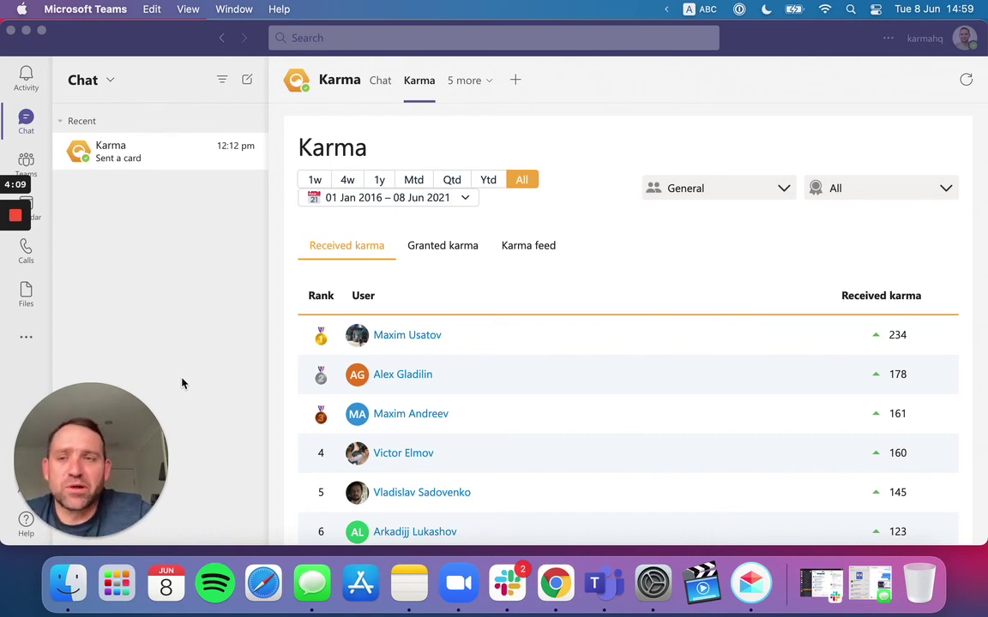
# Step: Open the Karma app's Settings from the 5 more menu
pyautogui.moveTo(154, 448)
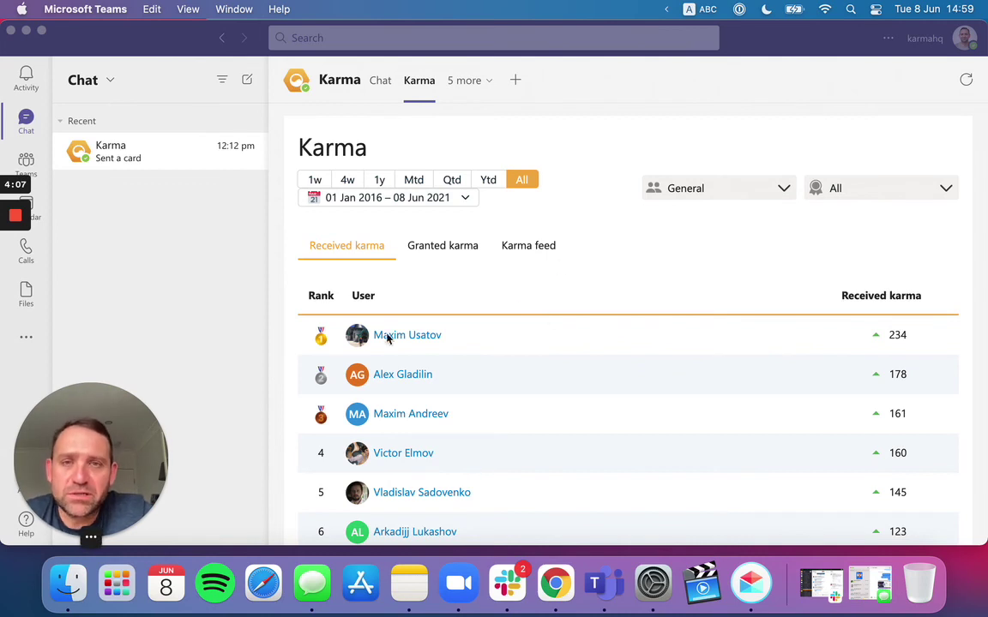
pyautogui.click(478, 81)
pyautogui.click(478, 82)
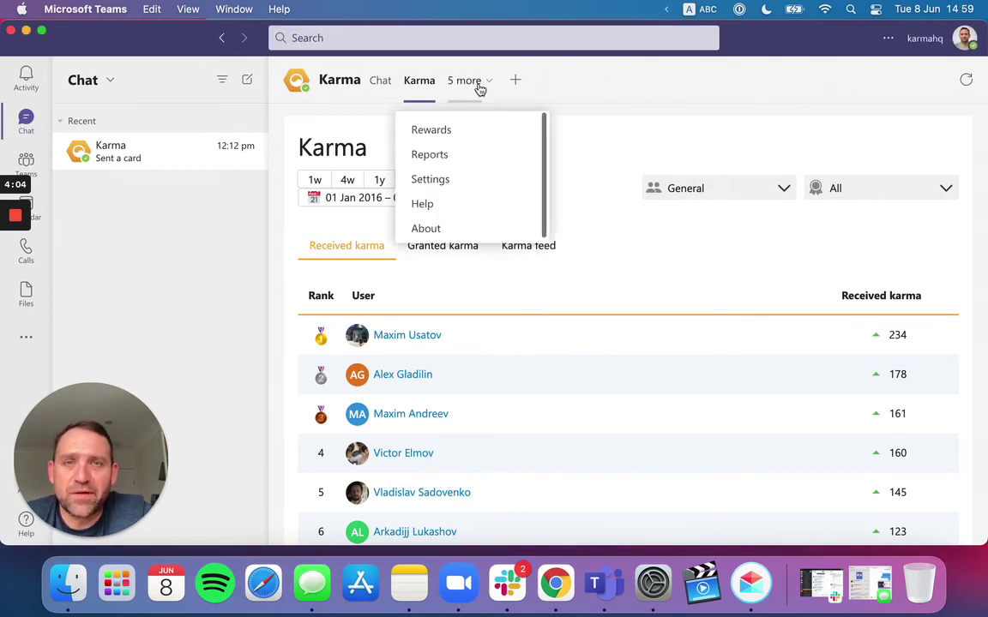
pyautogui.click(460, 188)
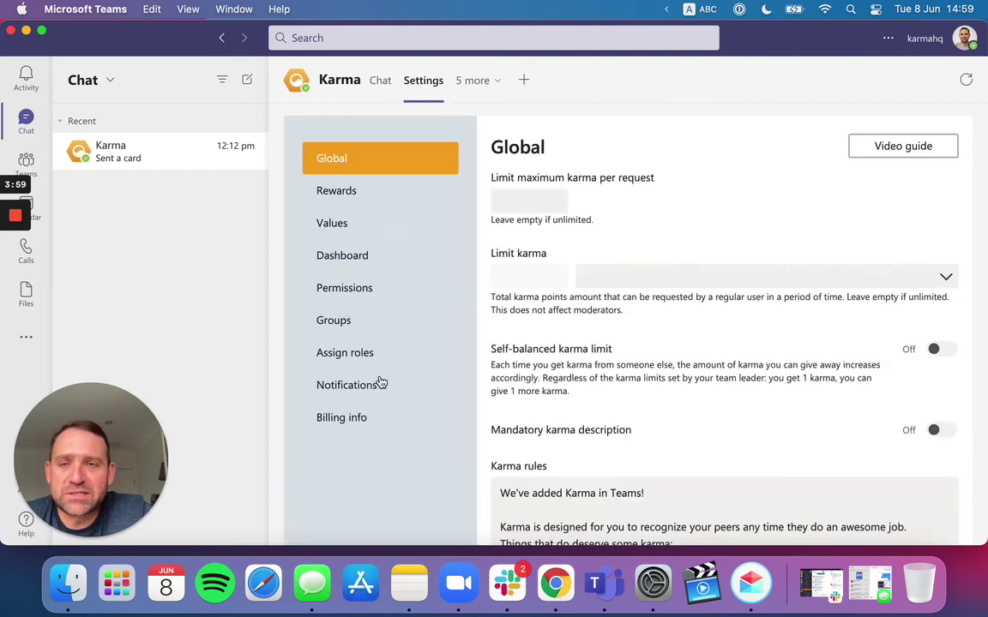
# Step: Go to Permissions and confirm 'Who can see leaderboards' is still Everyone, leaving it unchanged
pyautogui.click(335, 225)
pyautogui.click(348, 293)
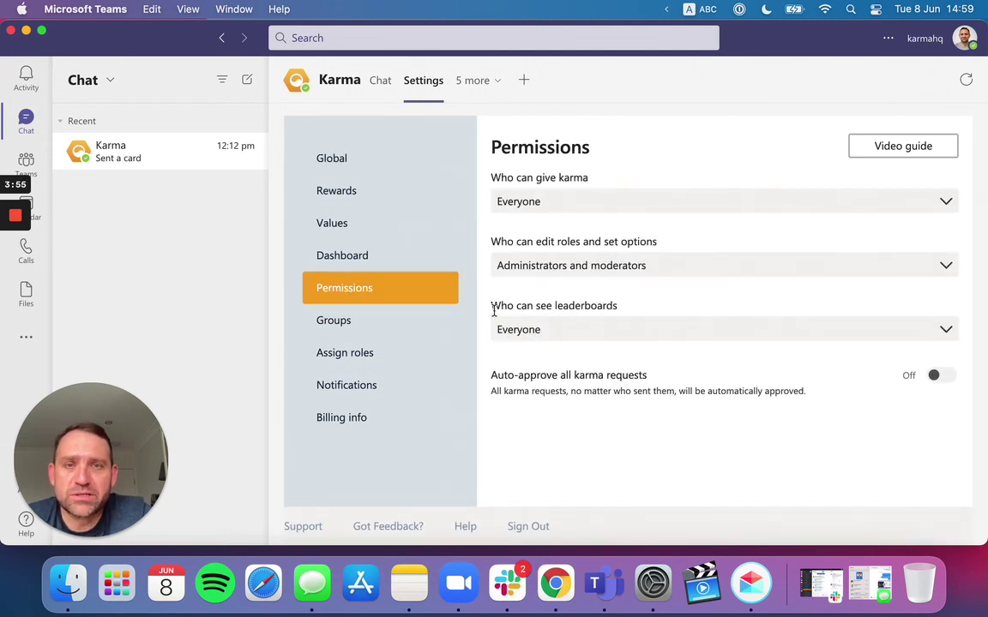
pyautogui.click(758, 336)
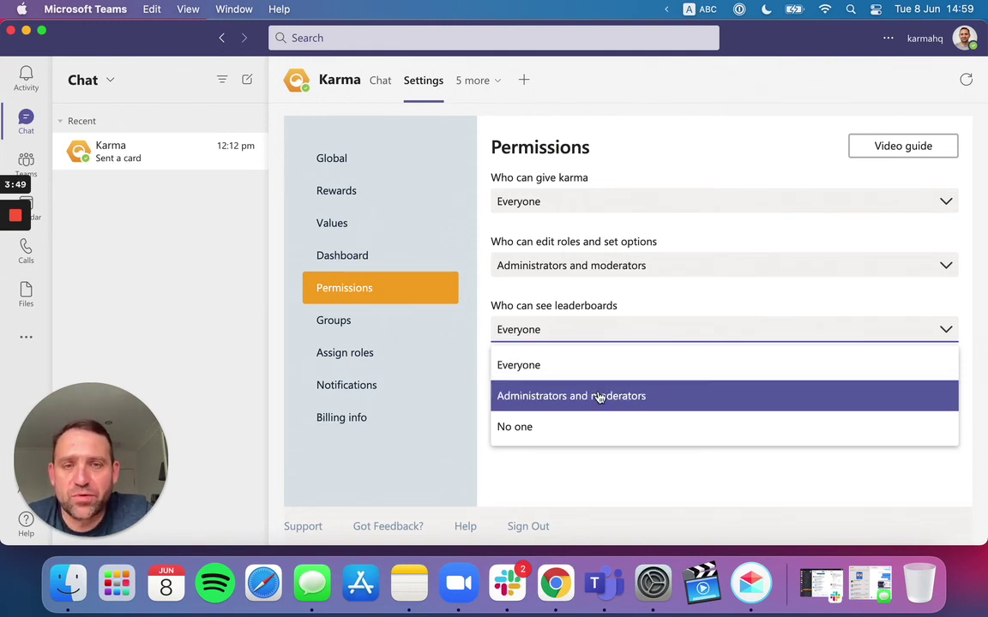
pyautogui.click(586, 496)
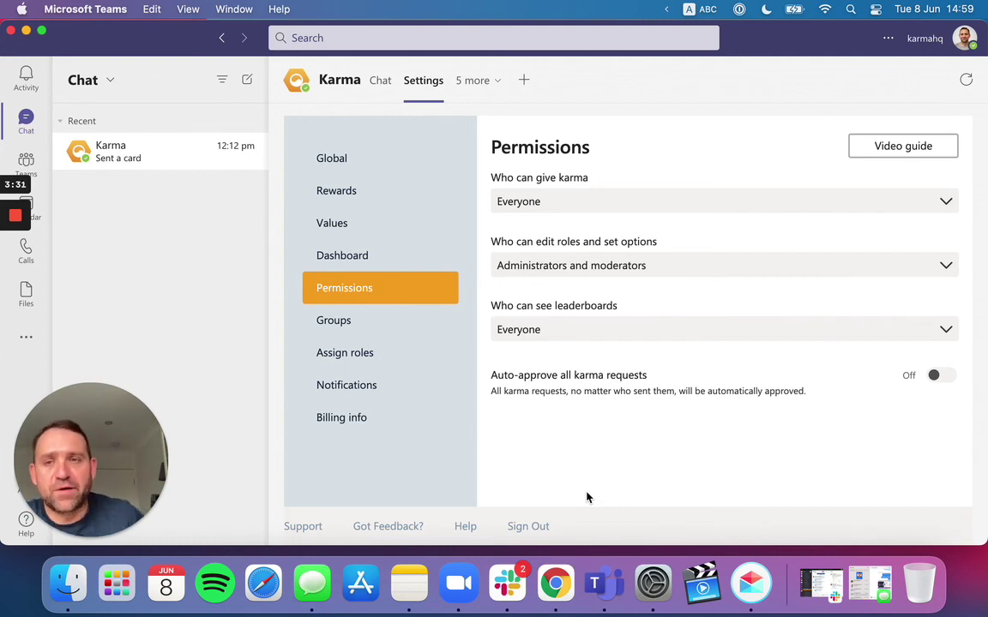
# Step: Set 'Who can see leaderboards' to No one and return to the main Karma page
pyautogui.click(646, 329)
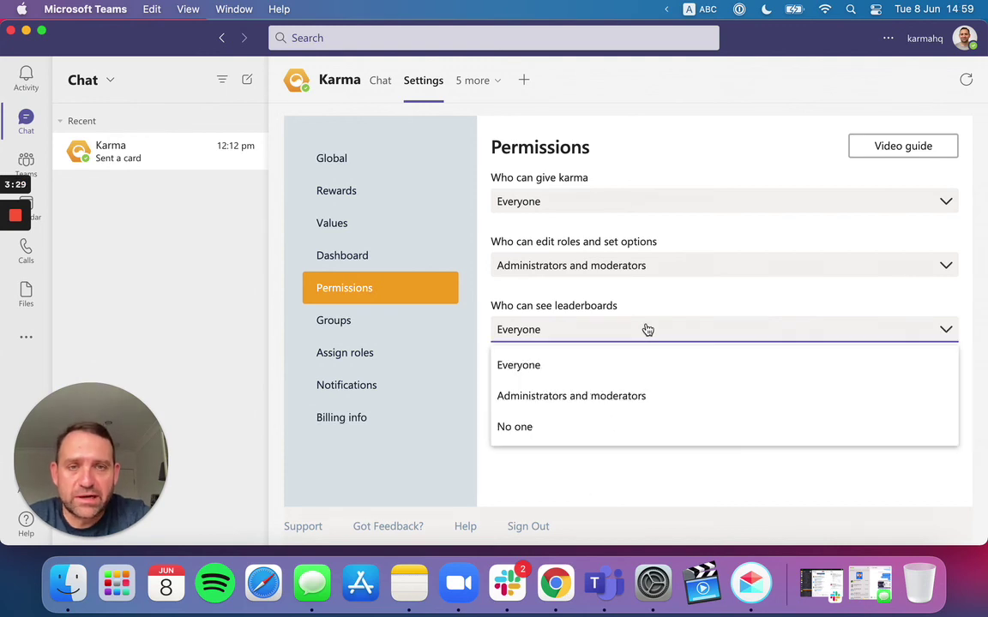
pyautogui.click(573, 429)
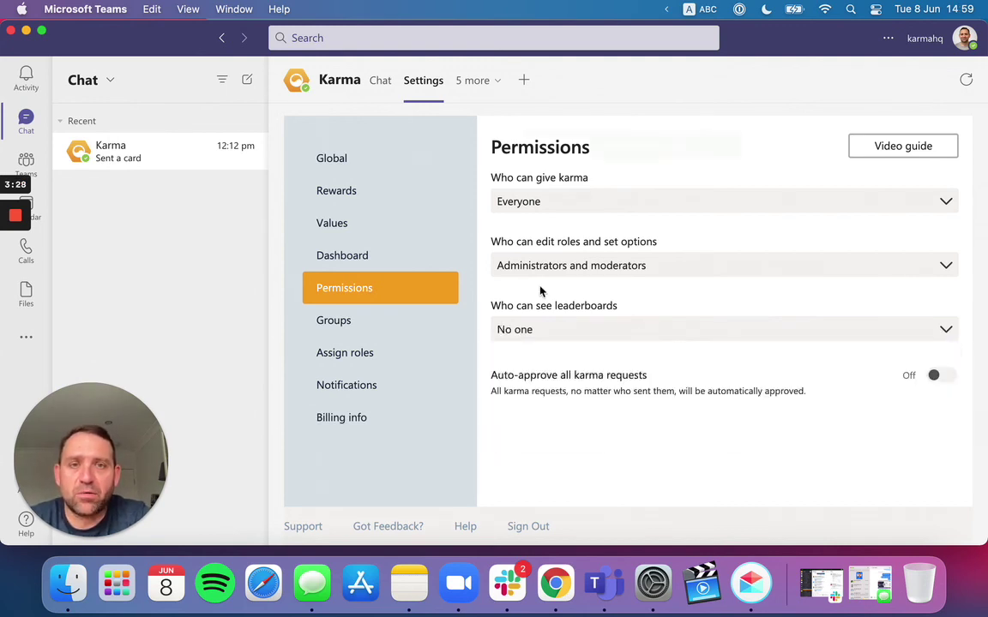
pyautogui.click(465, 84)
pyautogui.click(434, 128)
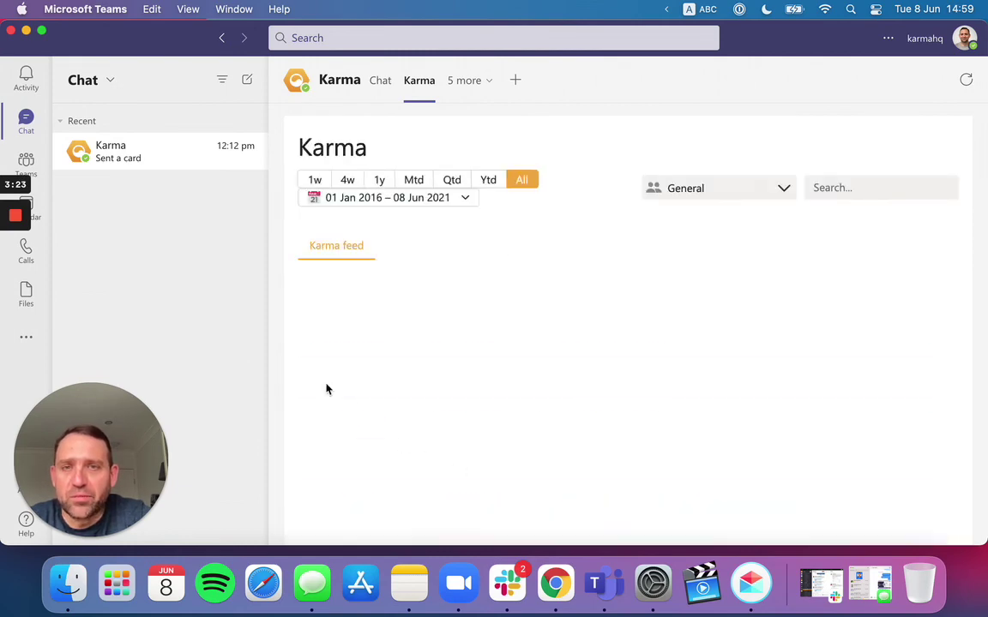
# Step: Scroll through the Karma feed, which now appears without a leaderboard
pyautogui.scroll(-5, 830, 389)
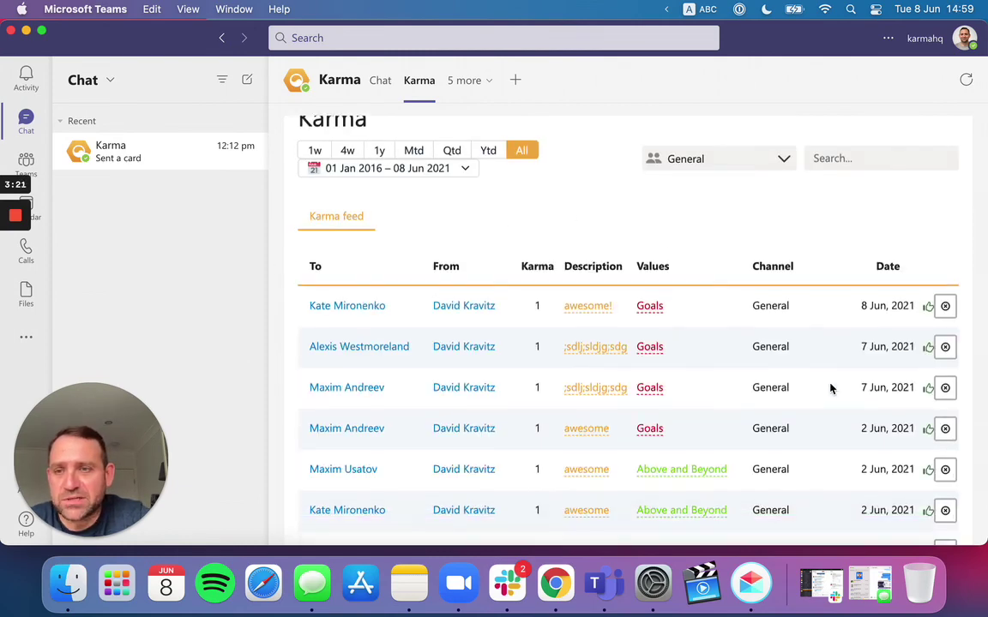
pyautogui.scroll(5, 830, 389)
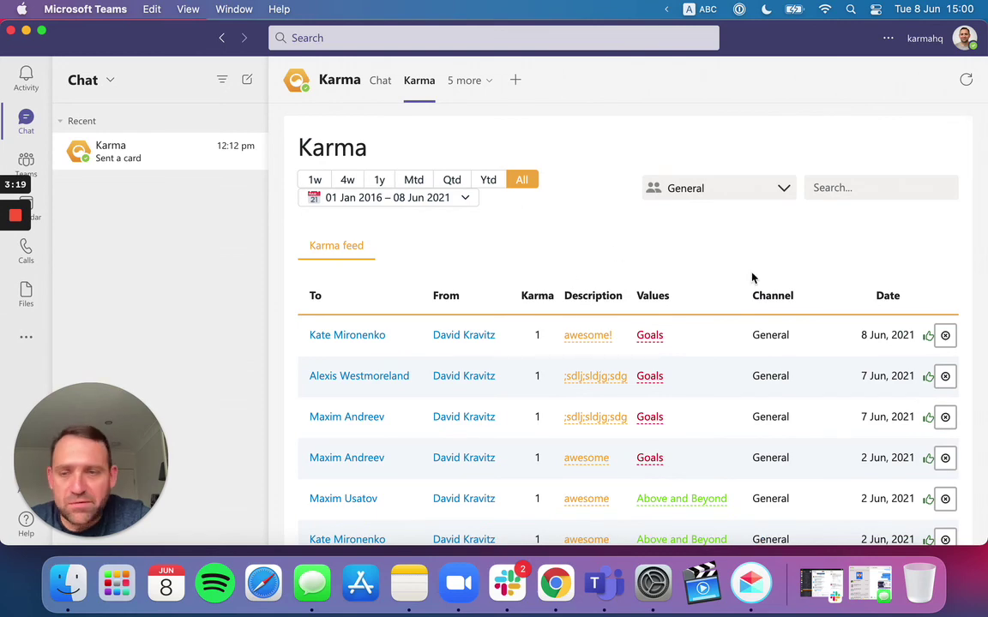
pyautogui.scroll(-6, 751, 278)
pyautogui.scroll(6, 751, 278)
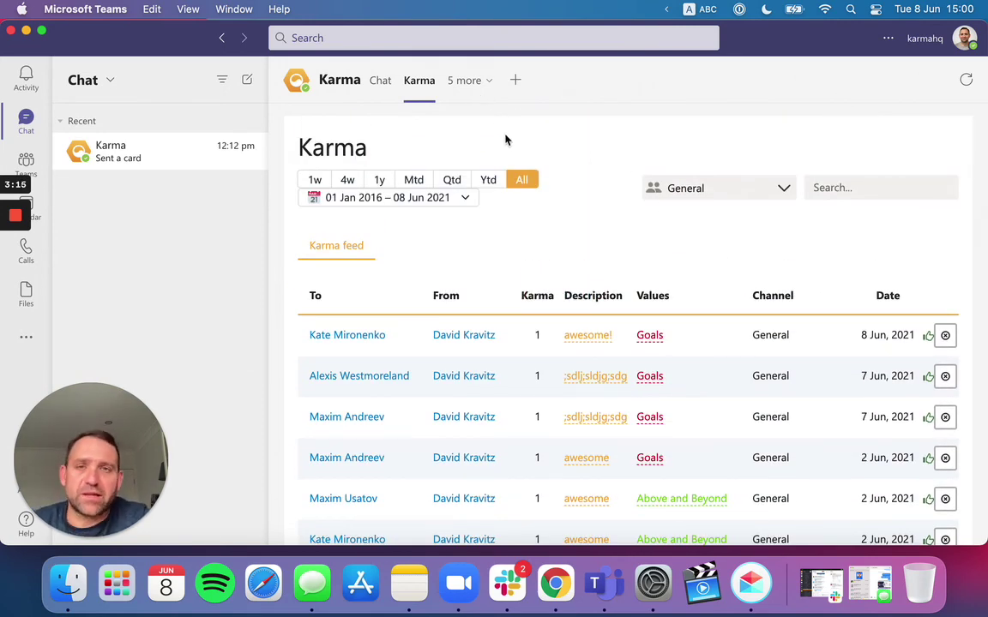
# Step: Keep the feed filtered to General, then reopen Karma Settings through the 5 more menu
pyautogui.click(467, 84)
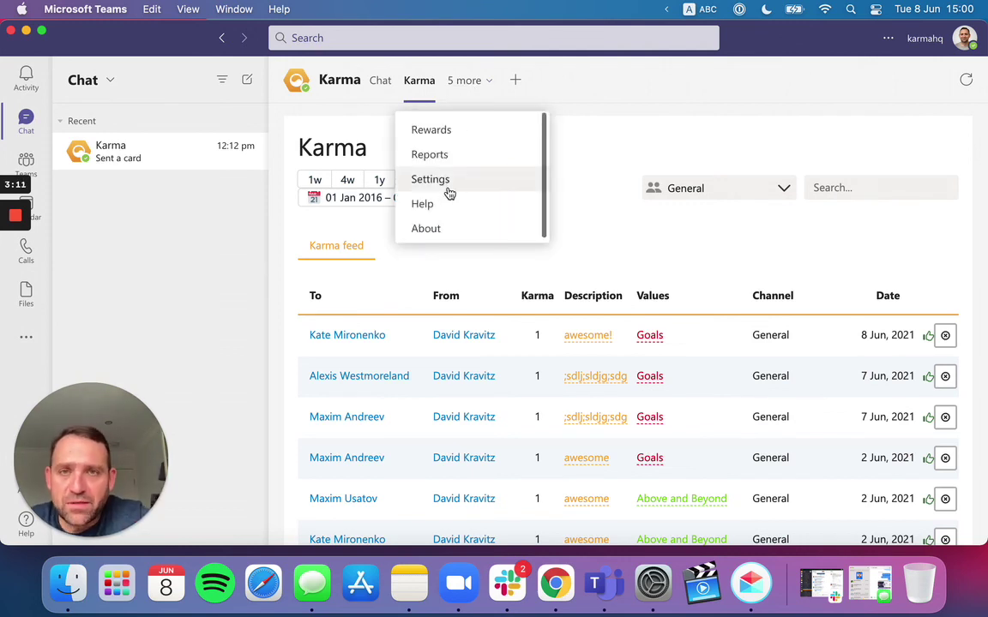
pyautogui.click(689, 245)
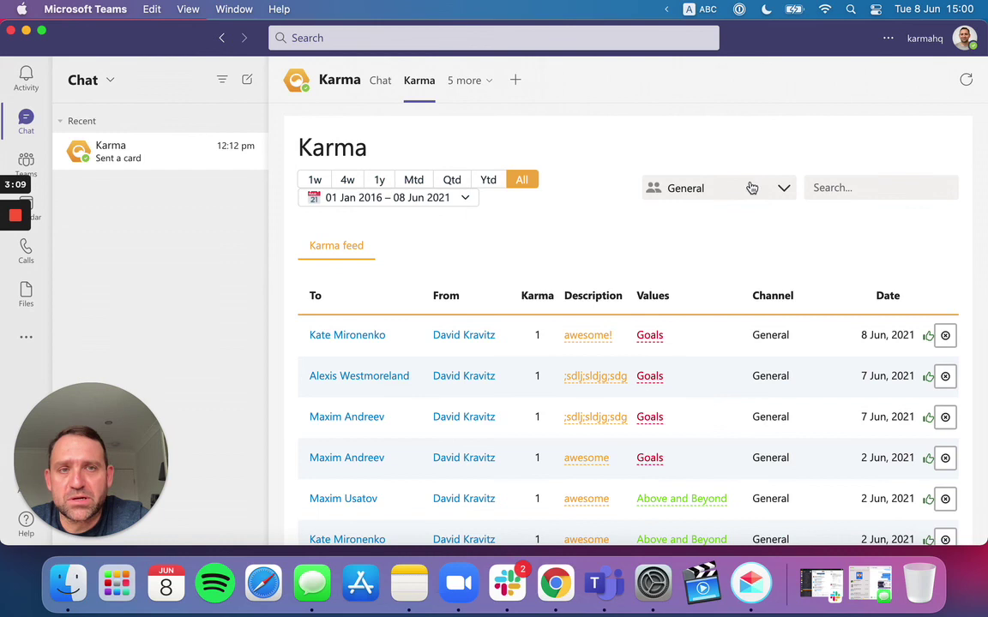
pyautogui.click(703, 197)
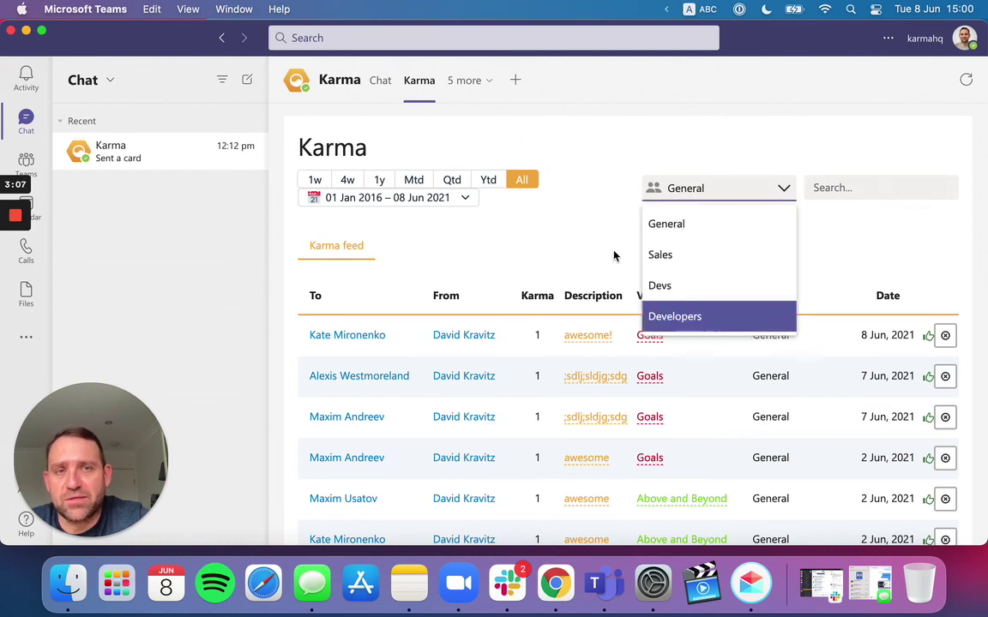
pyautogui.click(575, 201)
pyautogui.click(469, 83)
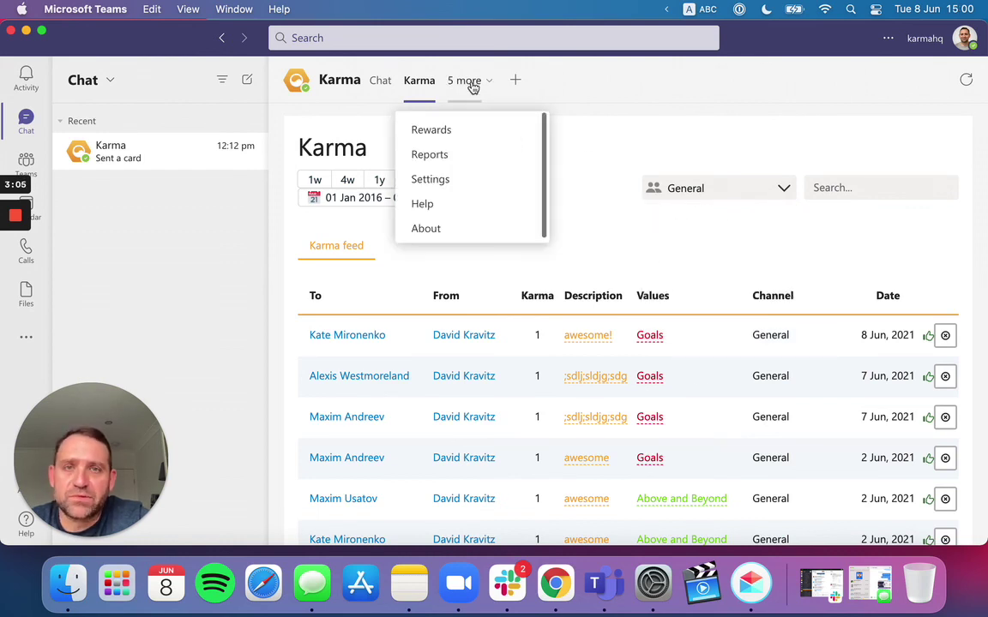
pyautogui.click(443, 181)
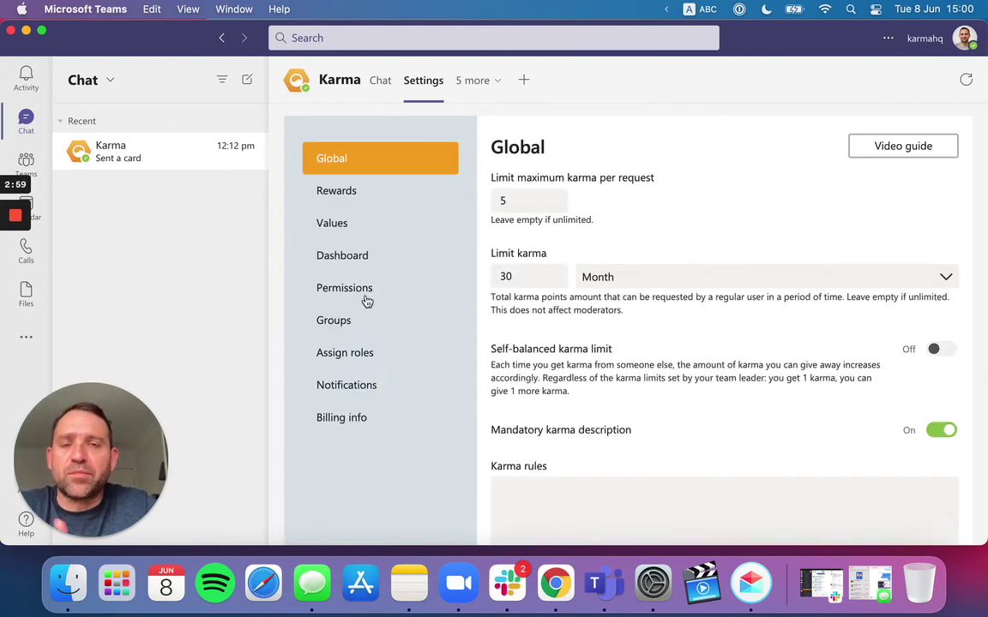
# Step: Open Karma's Groups settings and start a new group in the Find people picker
pyautogui.click(333, 323)
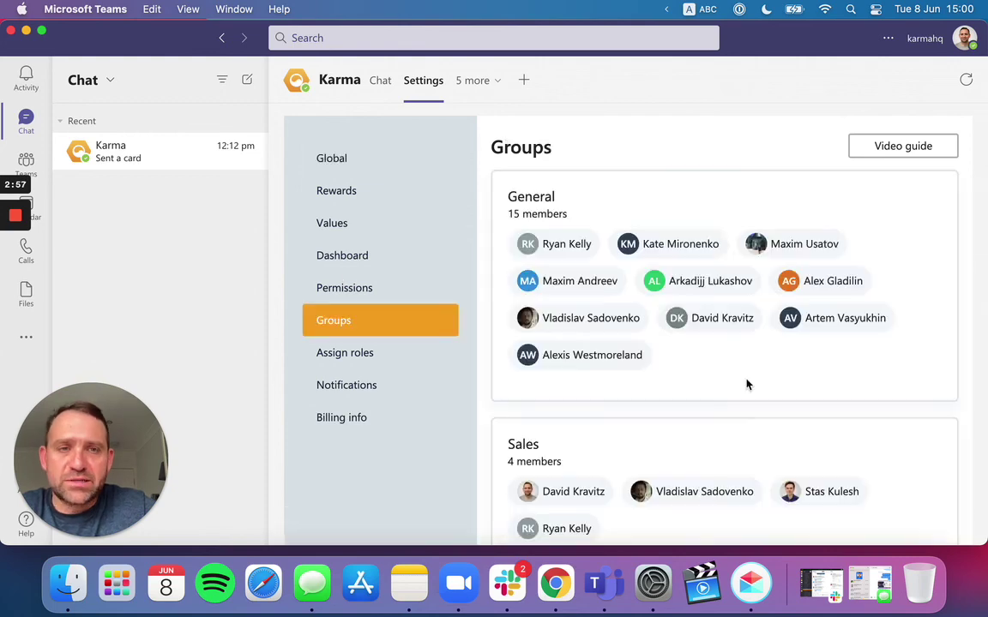
pyautogui.scroll(-5, 746, 358)
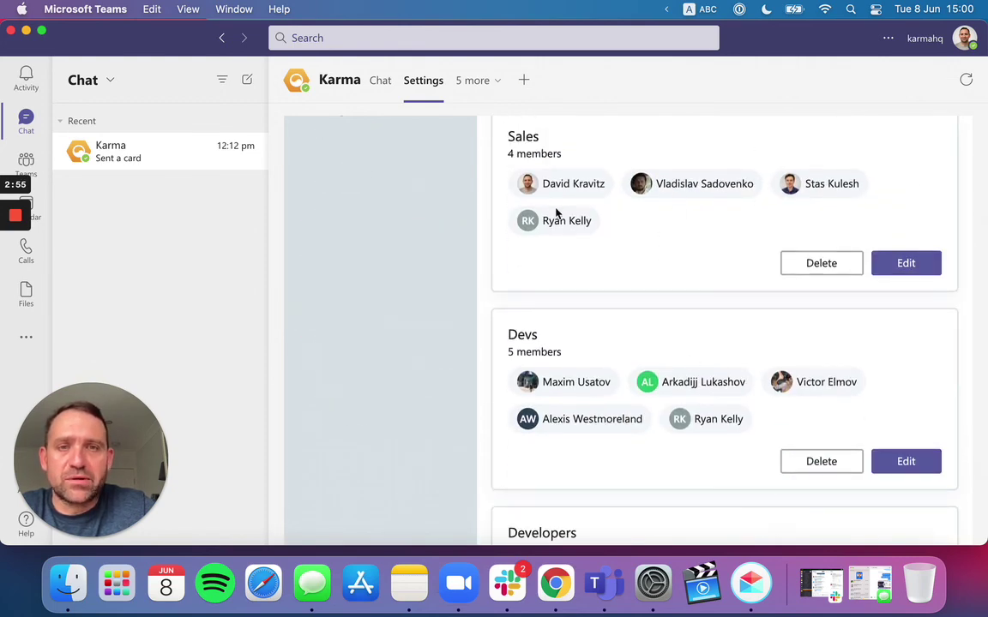
pyautogui.click(912, 270)
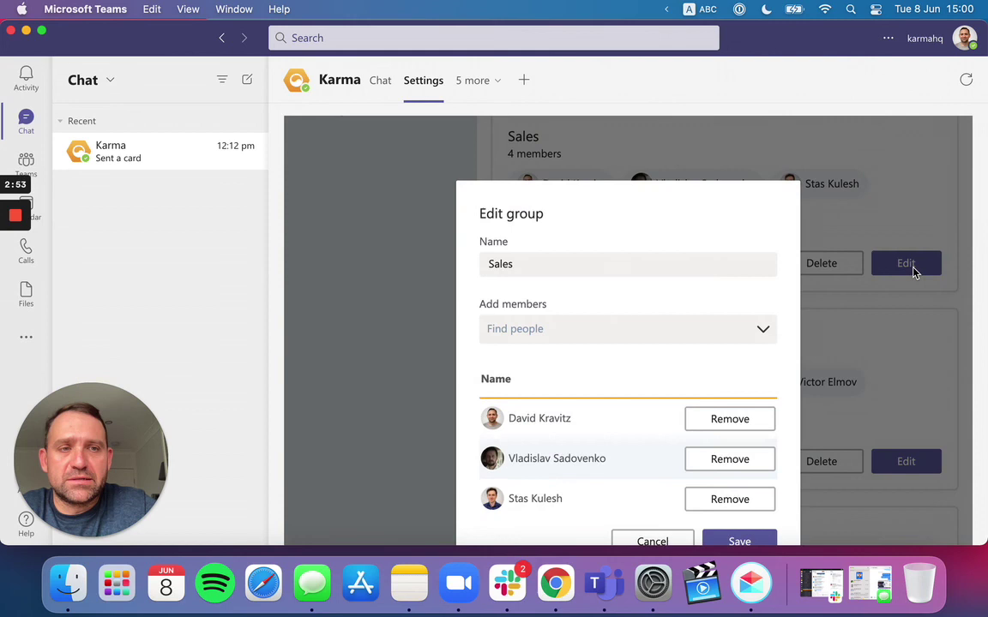
pyautogui.click(599, 336)
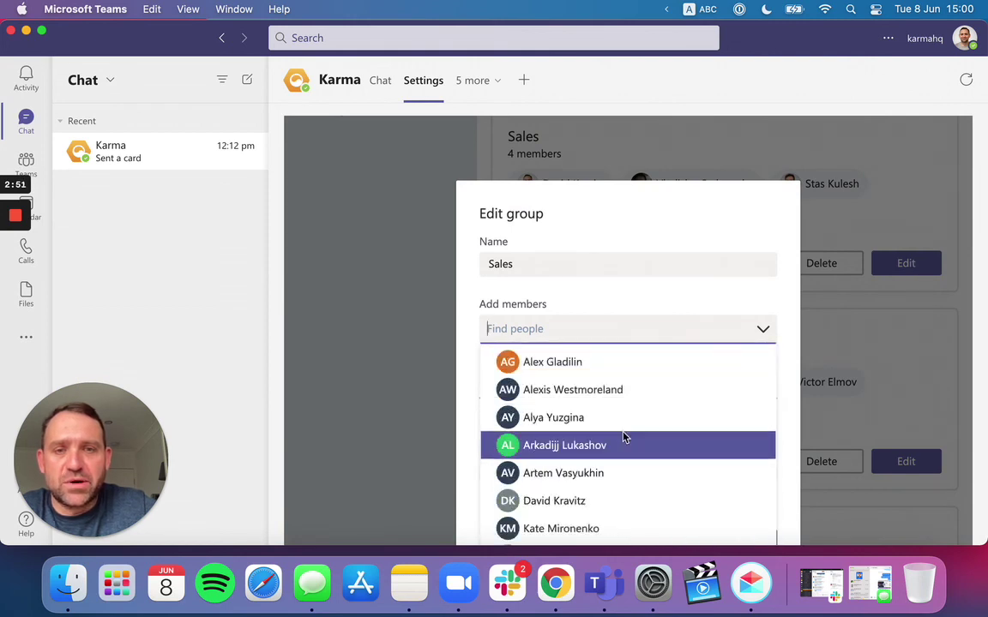
pyautogui.click(625, 437)
pyautogui.click(613, 420)
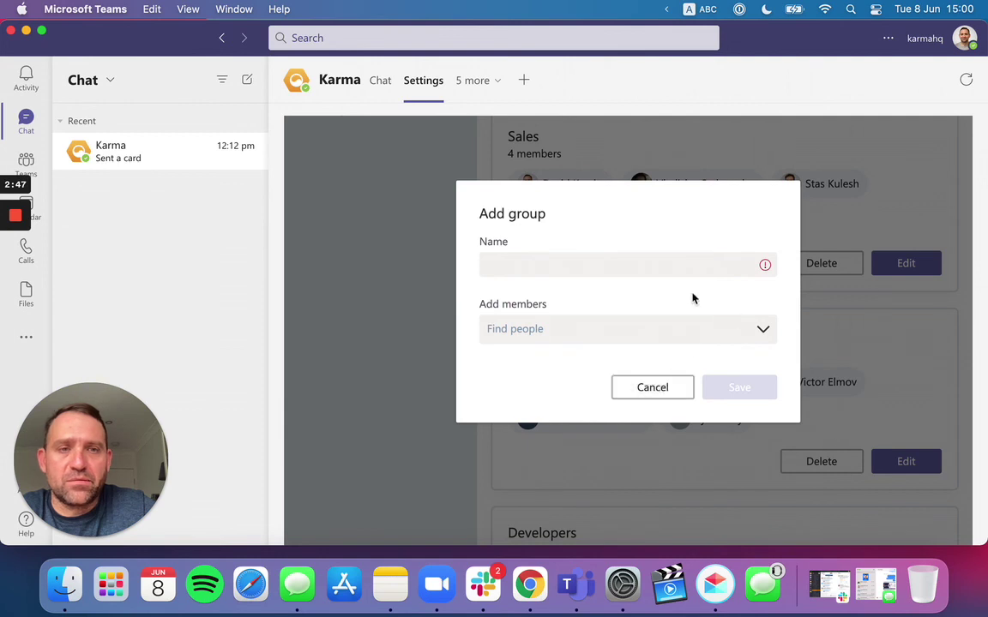
pyautogui.click(673, 328)
pyautogui.click(766, 330)
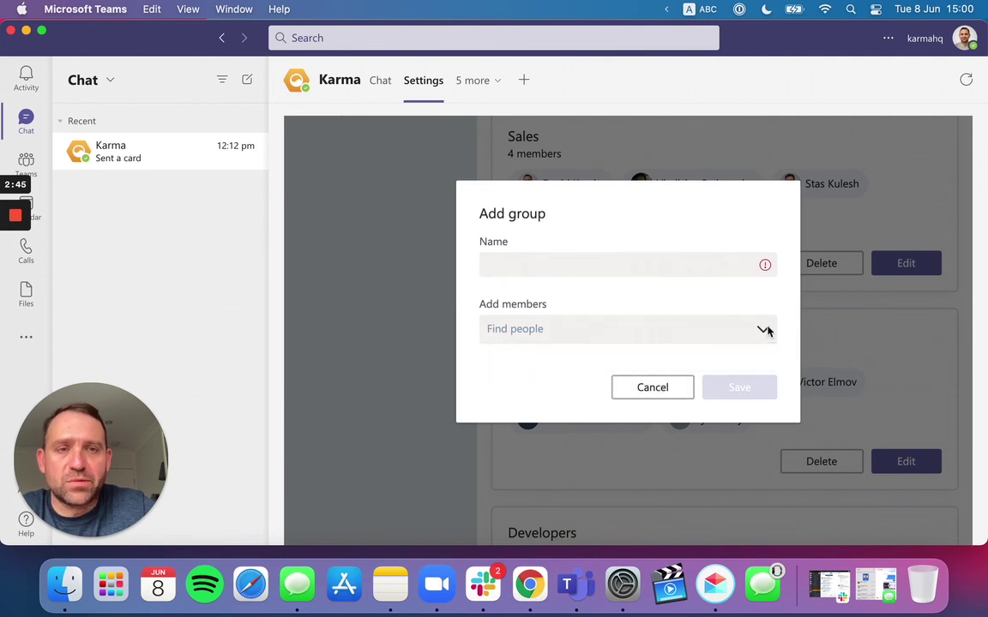
pyautogui.click(690, 333)
pyautogui.write('cl')
pyautogui.press('BackSpace')
pyautogui.press('BackSpace')
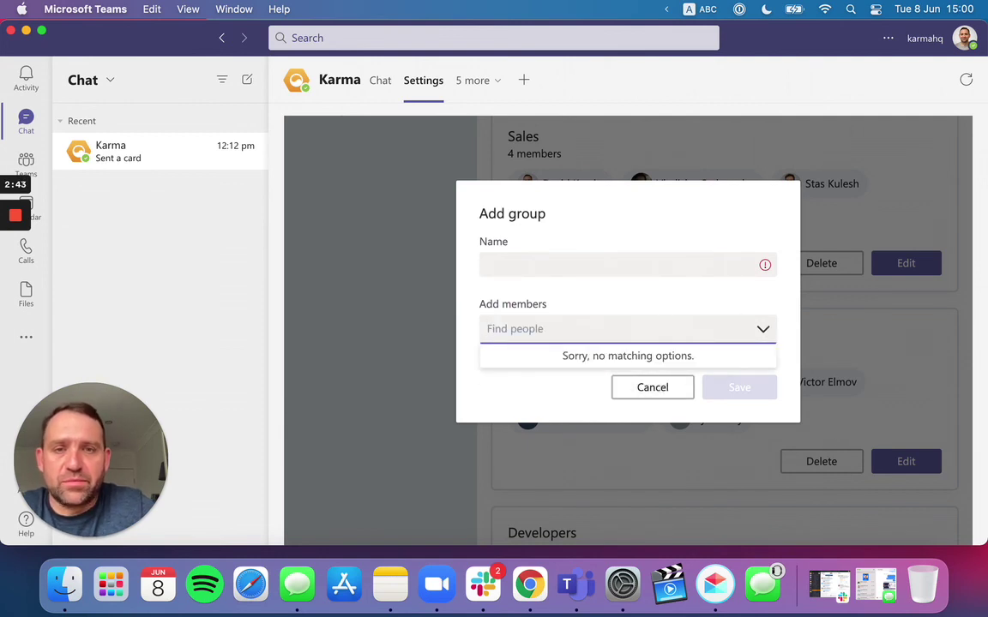
# Step: Add five people as members of the new group
pyautogui.click(549, 390)
pyautogui.click(524, 392)
pyautogui.click(536, 390)
pyautogui.click(545, 388)
pyautogui.click(551, 386)
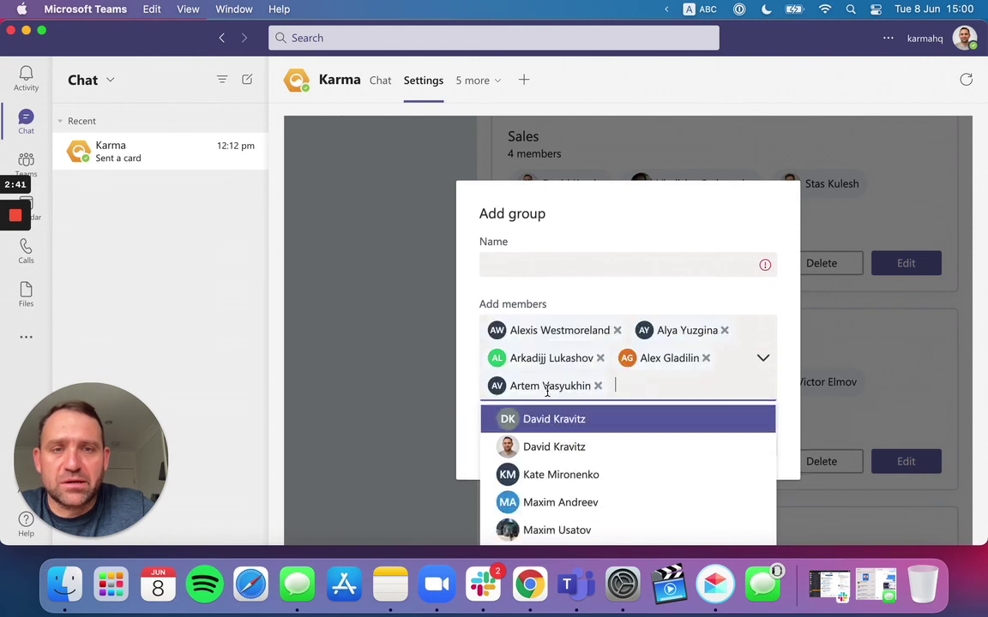
# Step: Name the group 'Trest' and save it
pyautogui.click(584, 269)
pyautogui.click(584, 269)
pyautogui.write('Trest')
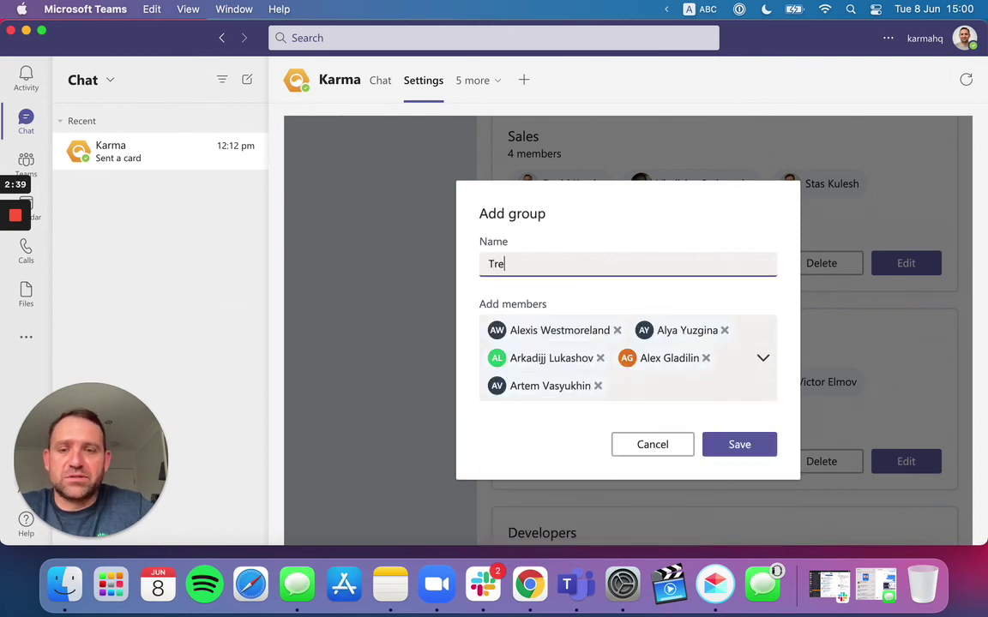
pyautogui.click(739, 447)
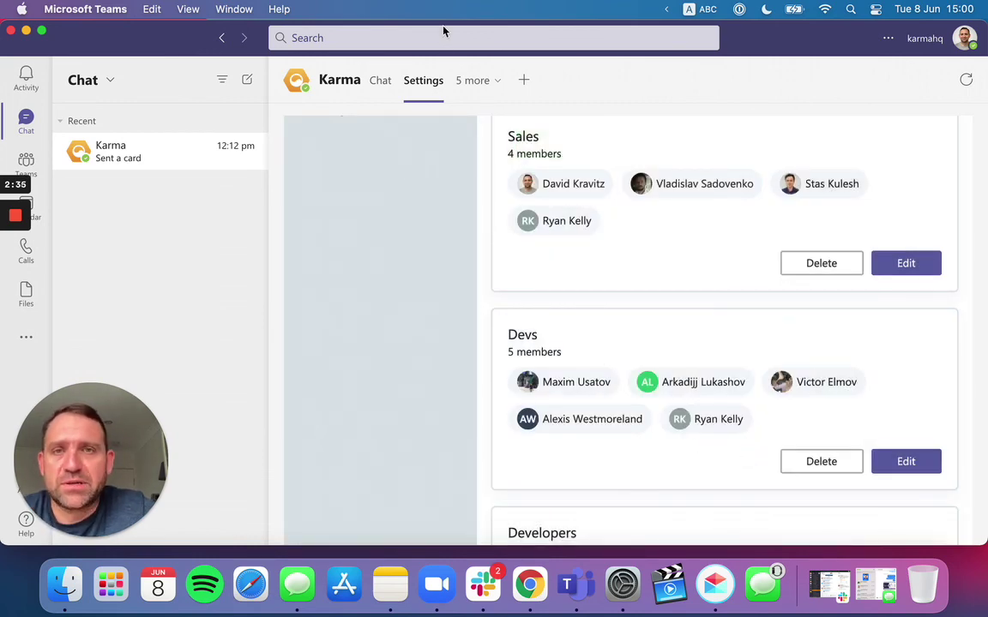
pyautogui.click(489, 92)
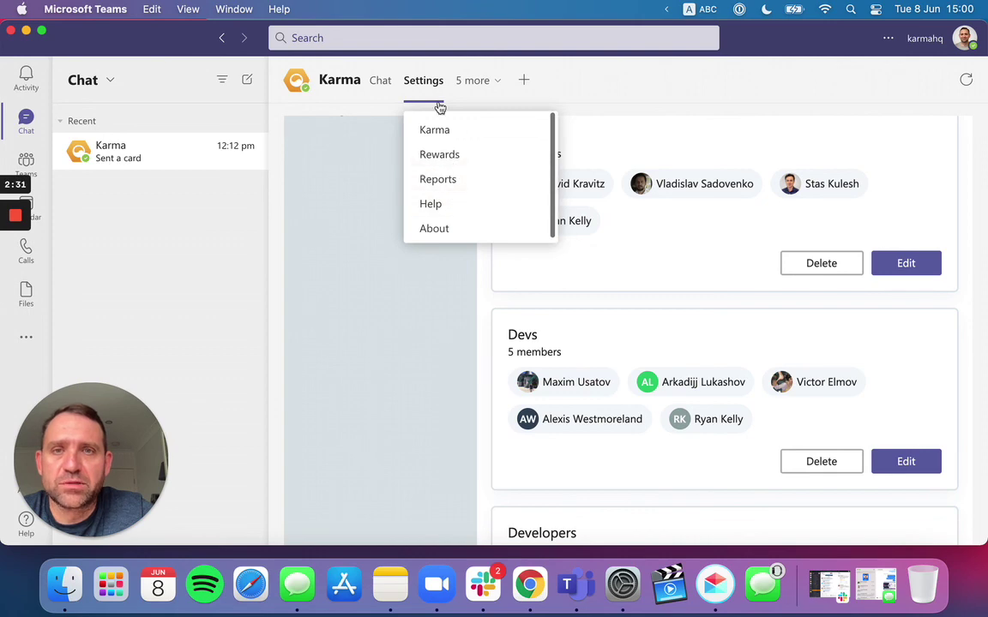
# Step: In Karma's Permissions settings, set 'Who can see leaderboards' back to Everyone
pyautogui.click(627, 122)
pyautogui.scroll(5, 627, 122)
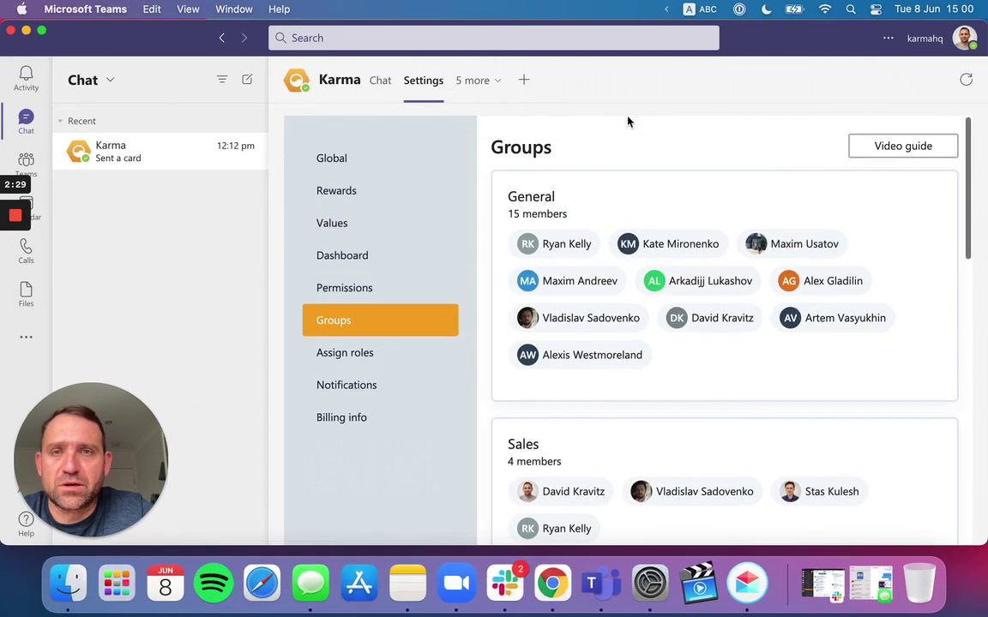
pyautogui.click(365, 290)
pyautogui.click(607, 329)
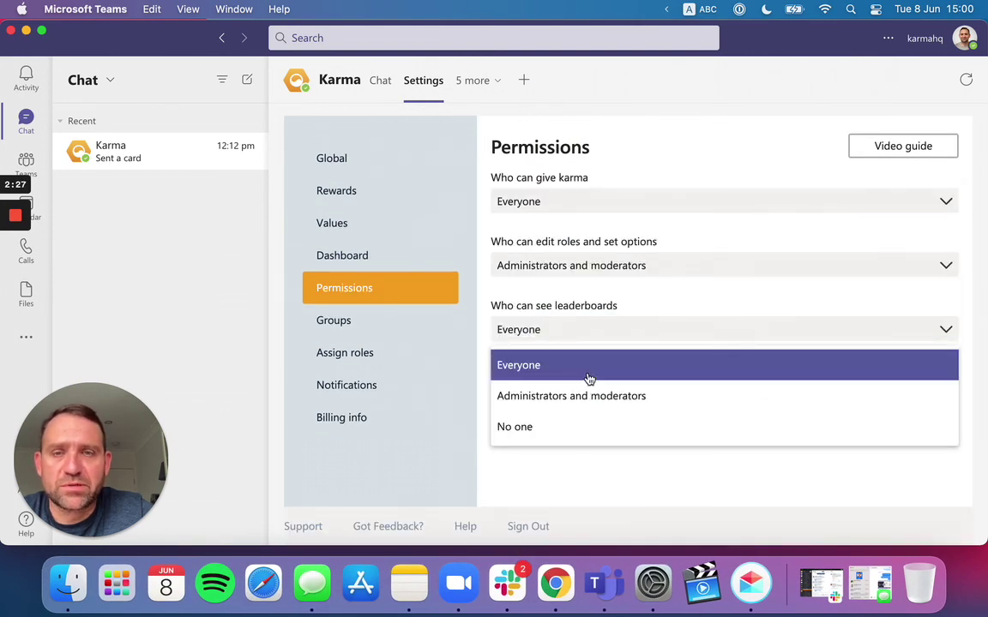
pyautogui.click(588, 365)
pyautogui.click(485, 86)
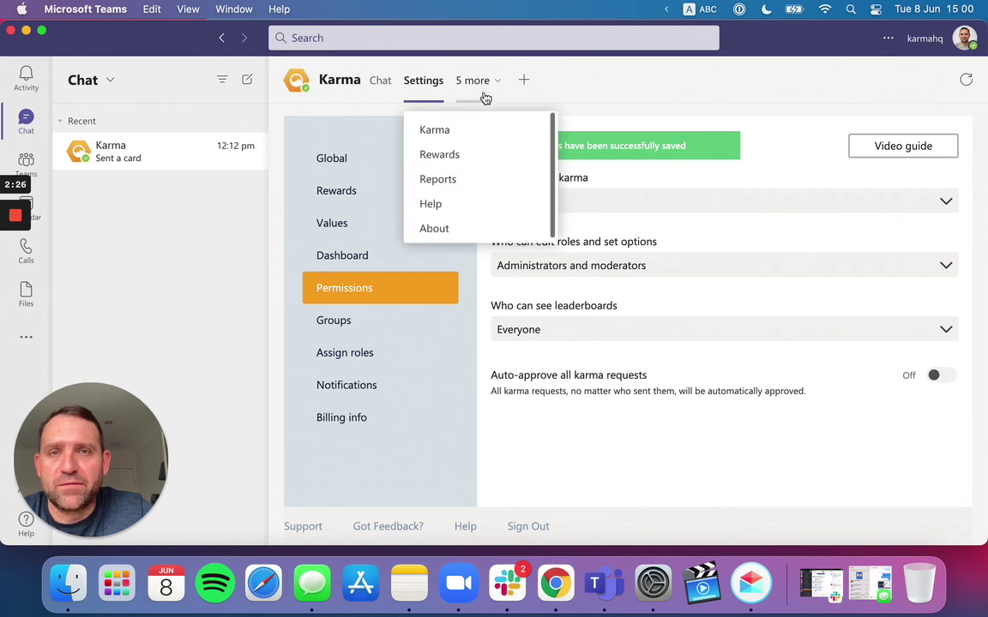
# Step: View the restored Karma leaderboard with the General filter, then open the Karma team's General channel
pyautogui.click(439, 133)
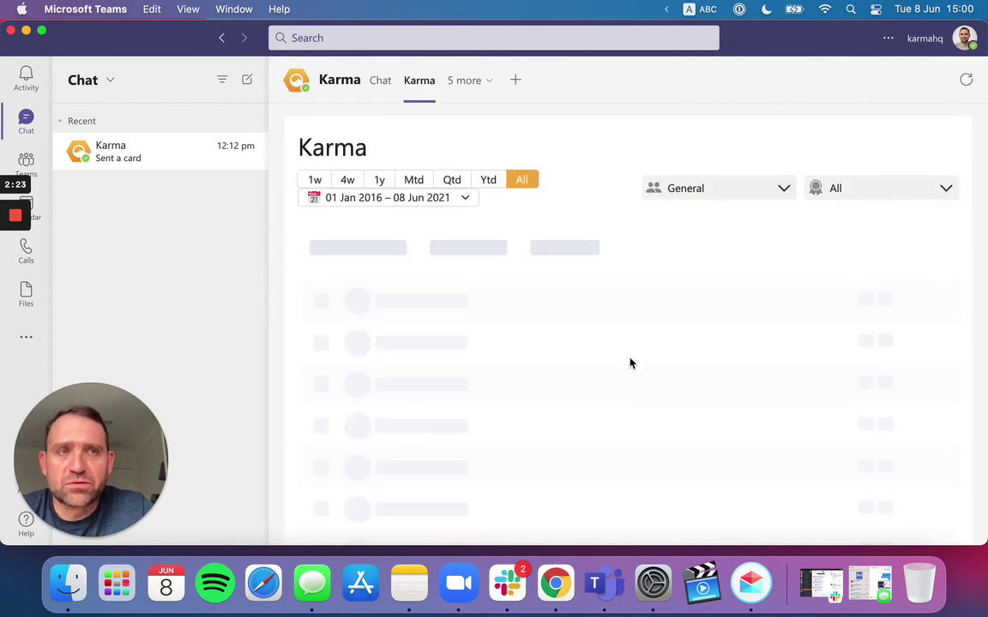
pyautogui.click(699, 196)
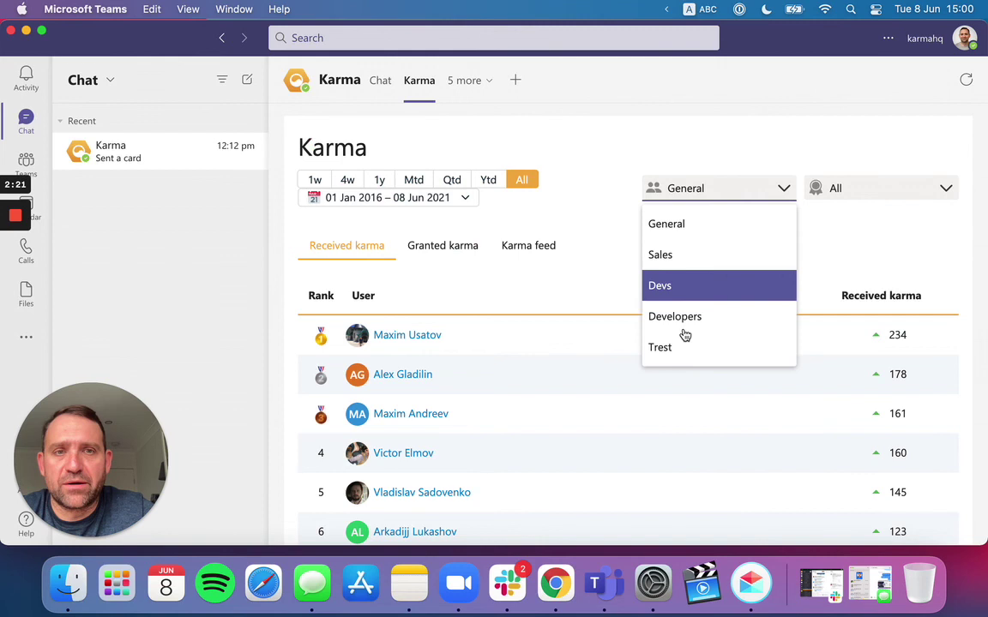
pyautogui.click(583, 216)
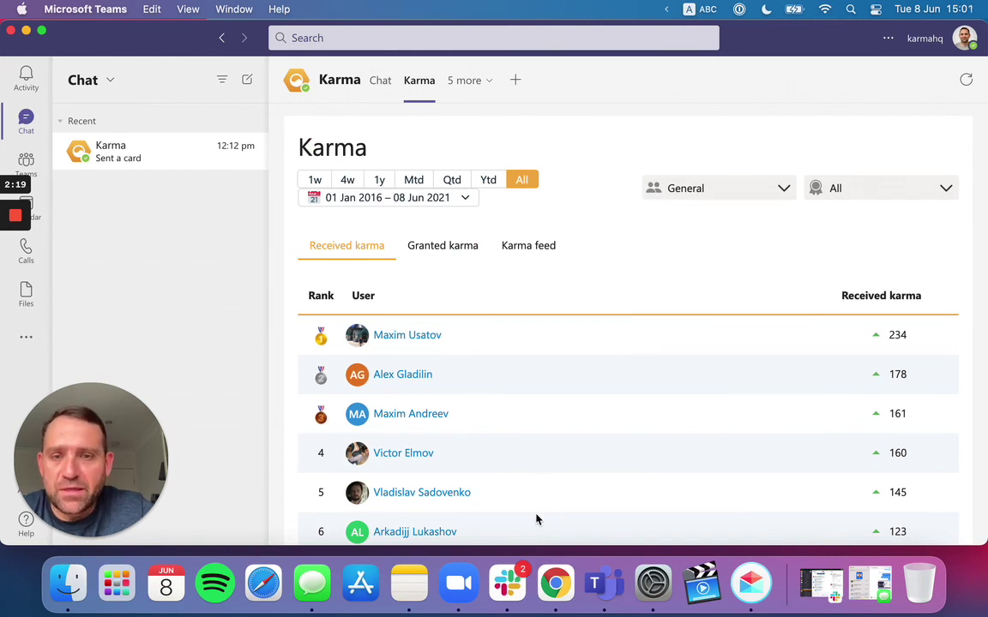
pyautogui.click(36, 164)
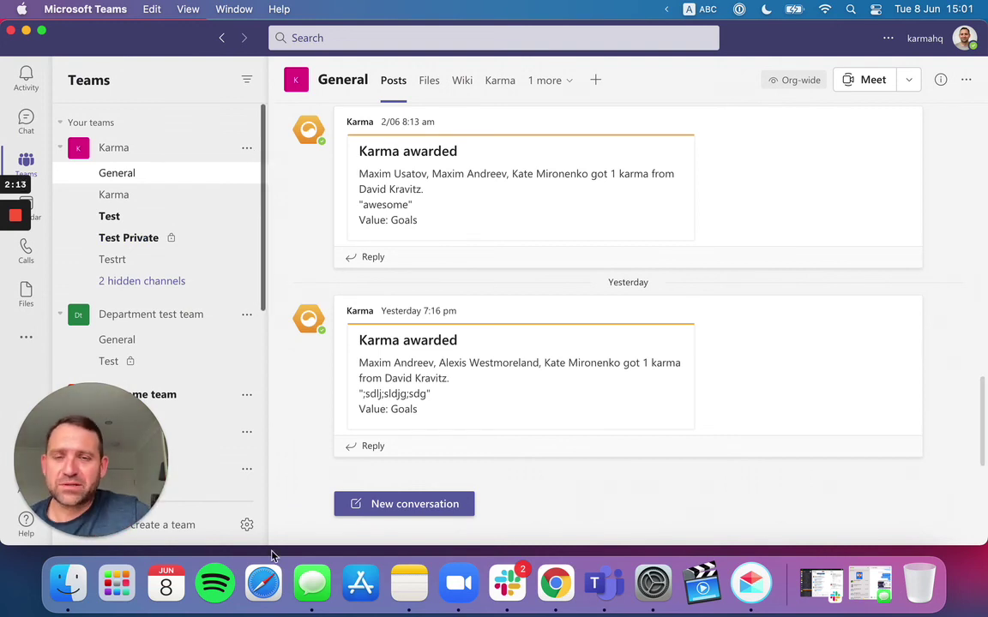
# Step: Start a new General channel post and open the Karma 'Reward excellence' form
pyautogui.click(431, 512)
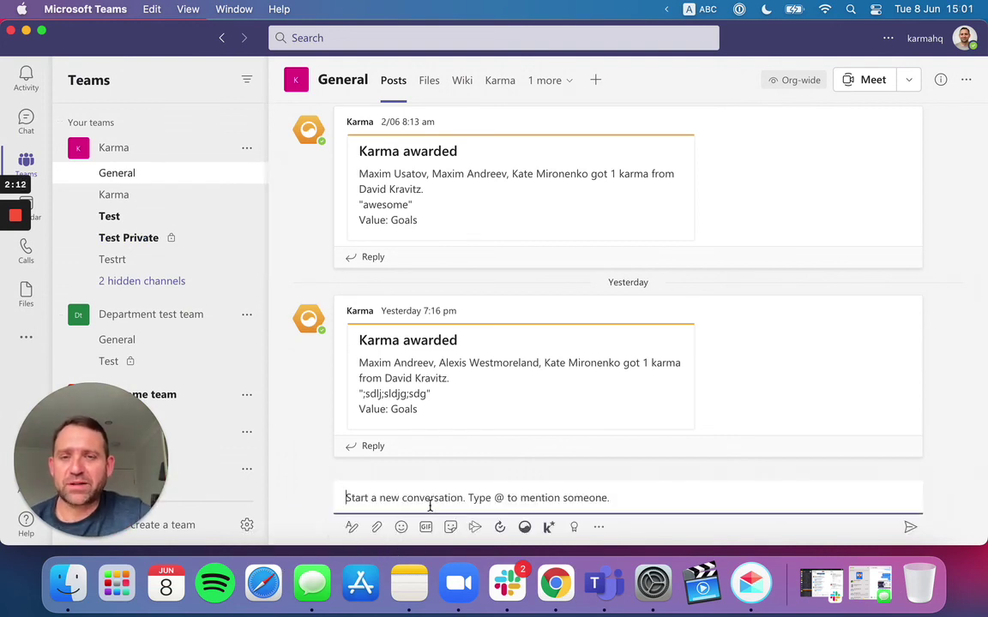
pyautogui.click(526, 527)
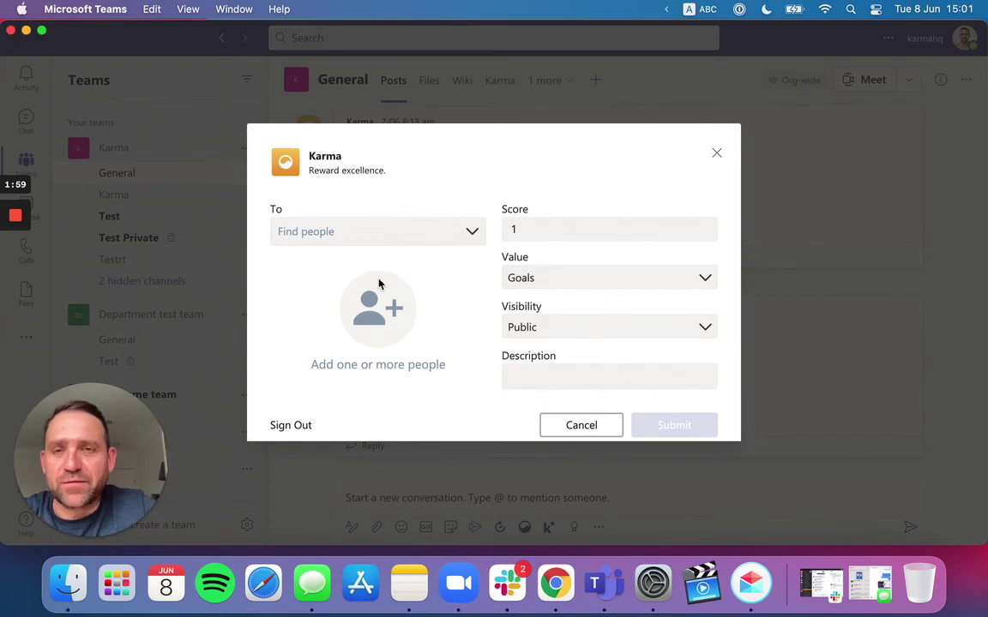
# Step: Choose the Sales group members as the karma recipients
pyautogui.click(470, 230)
pyautogui.click(474, 234)
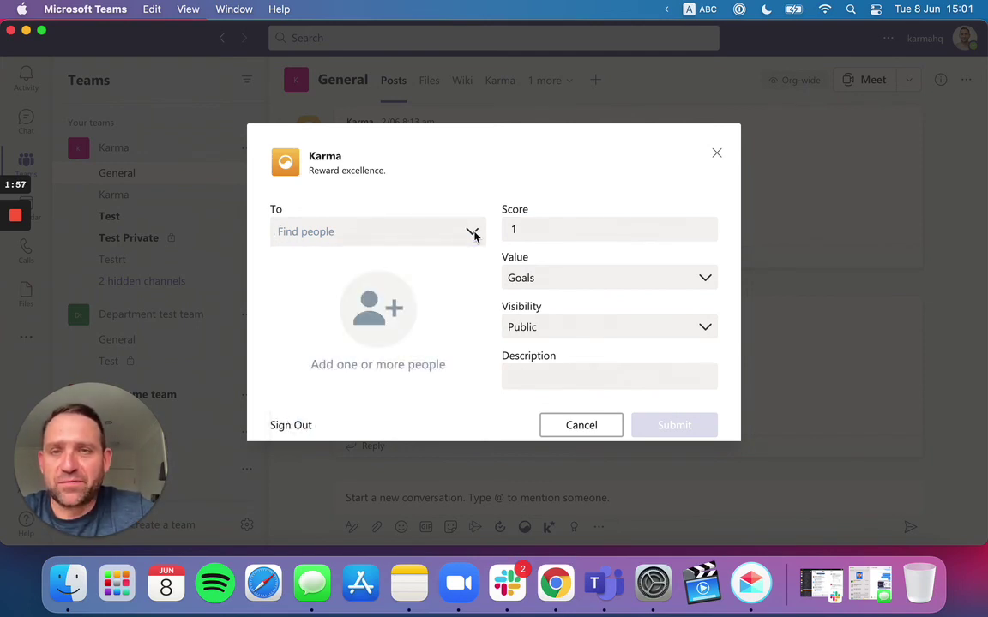
pyautogui.click(470, 234)
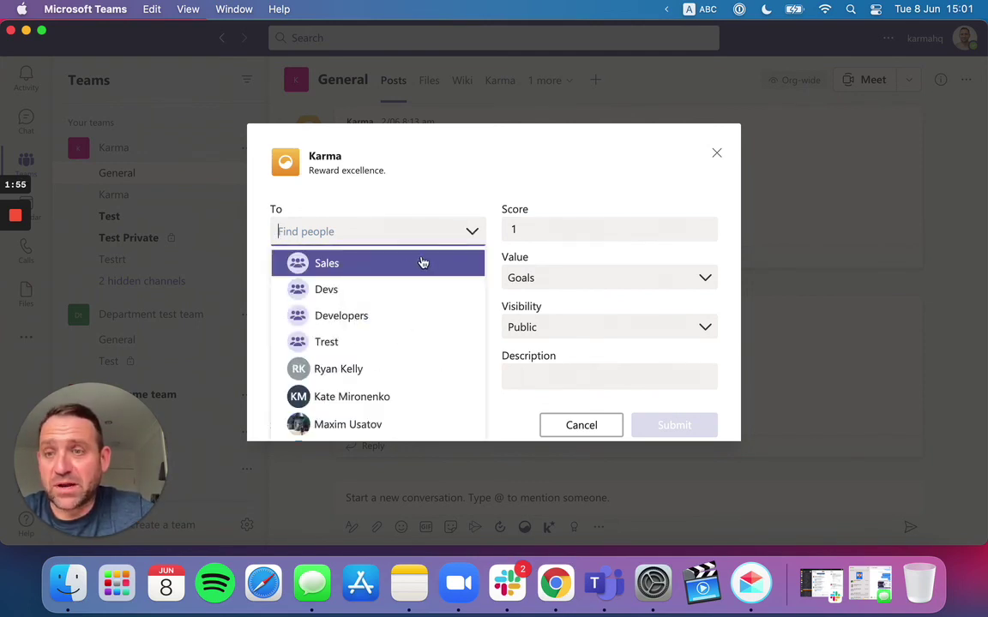
pyautogui.click(362, 265)
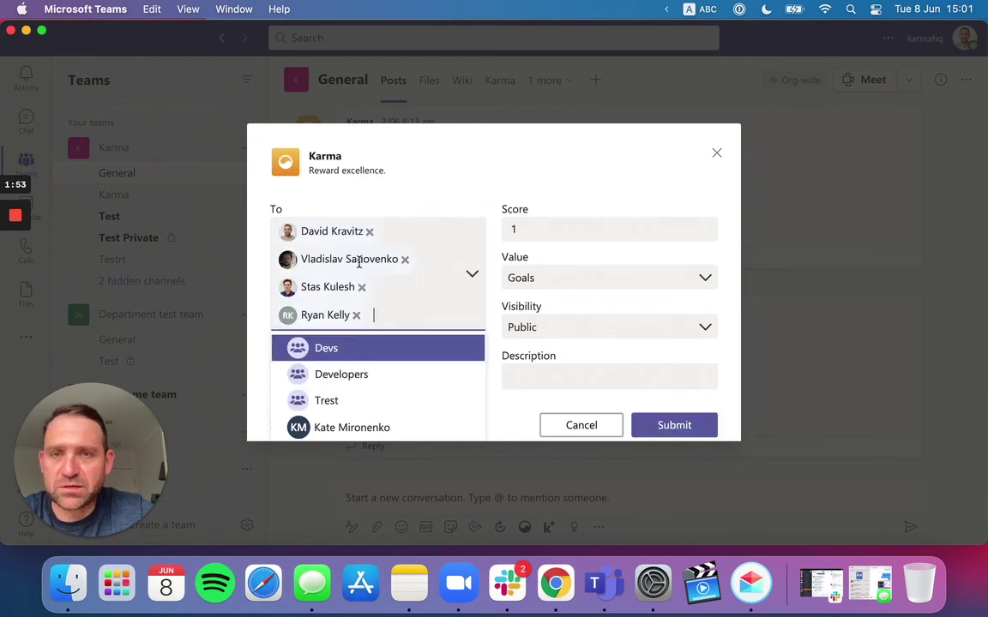
pyautogui.click(458, 189)
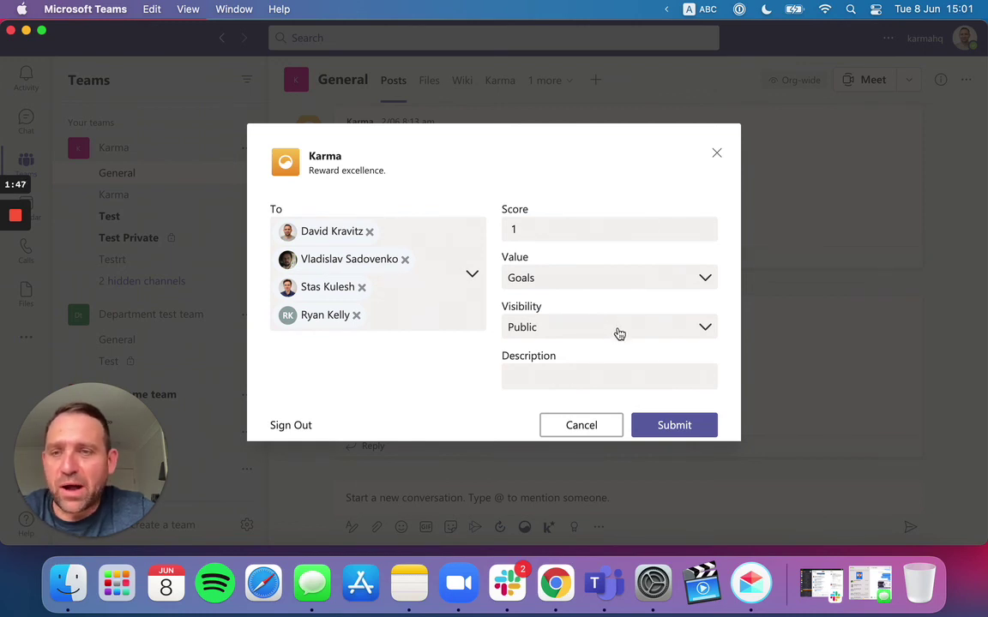
# Step: Make the award Private with value Teamwork and description 'AAwesome', then submit it
pyautogui.click(618, 334)
pyautogui.click(573, 397)
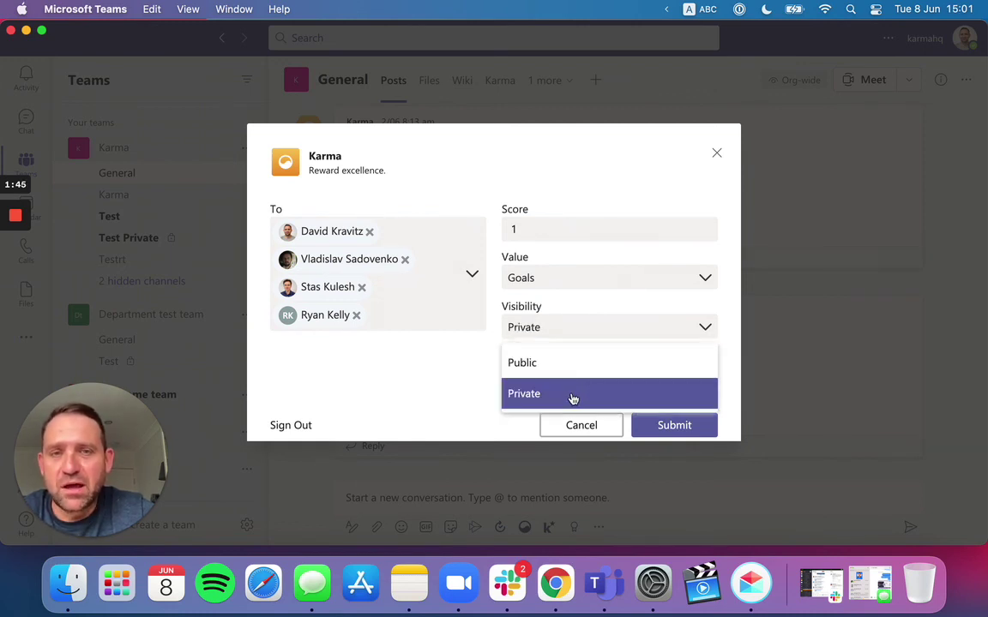
pyautogui.click(559, 275)
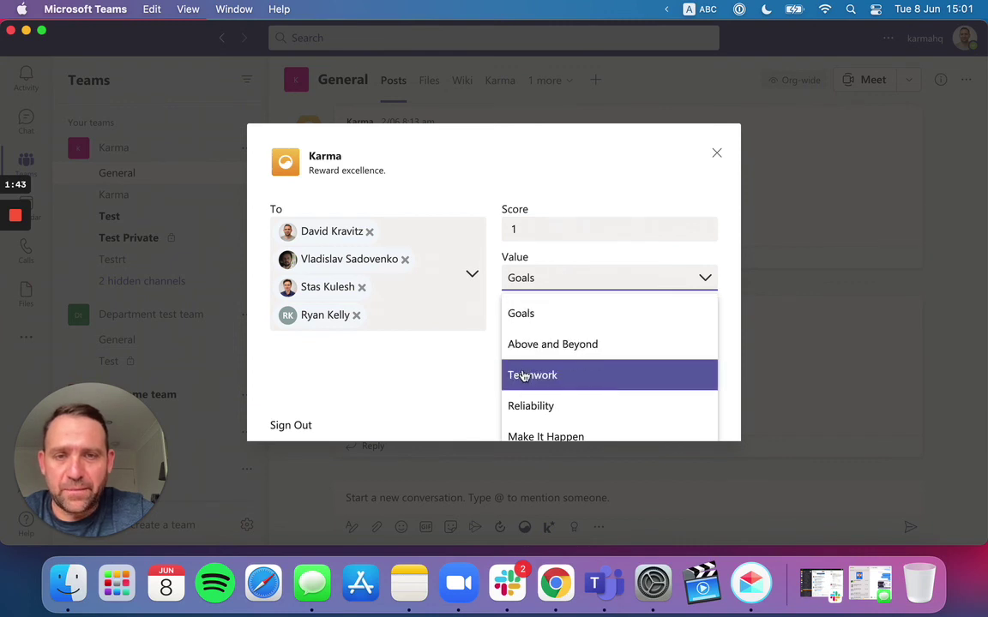
pyautogui.click(521, 377)
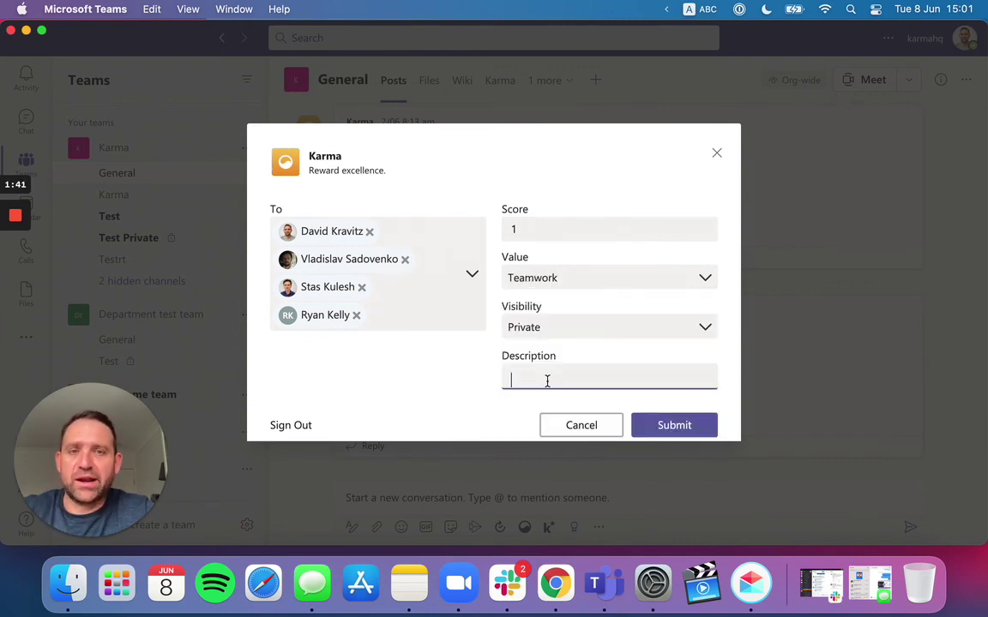
pyautogui.write('AAw')
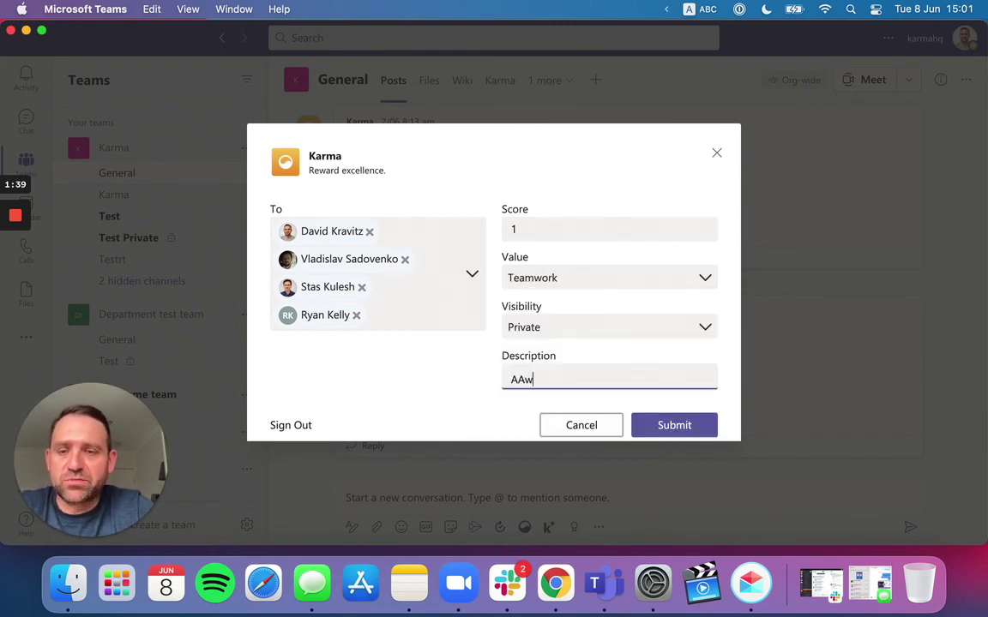
pyautogui.write('esome')
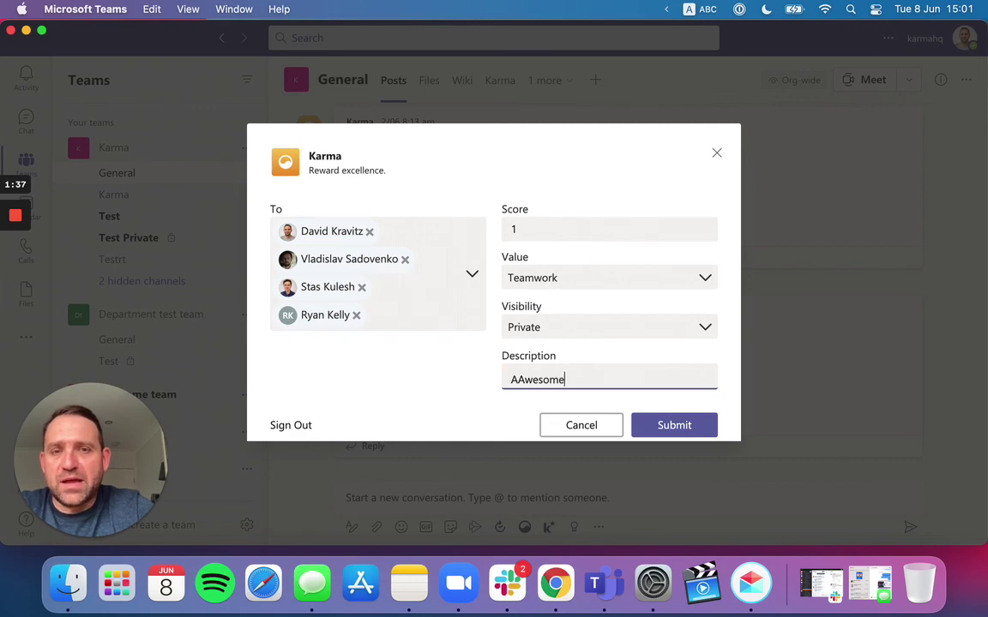
pyautogui.click(679, 426)
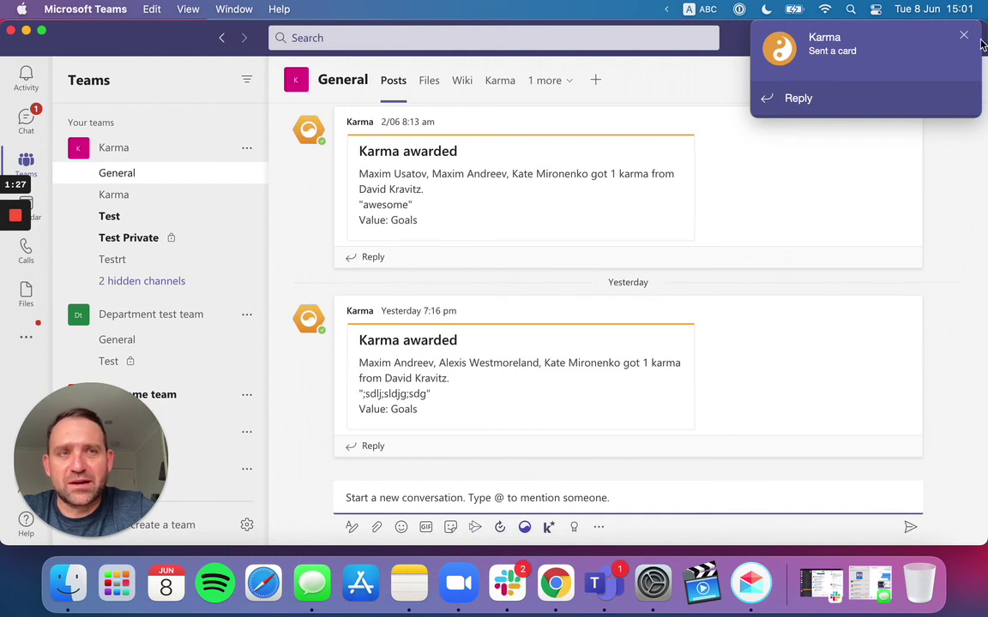
# Step: Dismiss the Karma 'Sent a card' notification
pyautogui.click(963, 37)
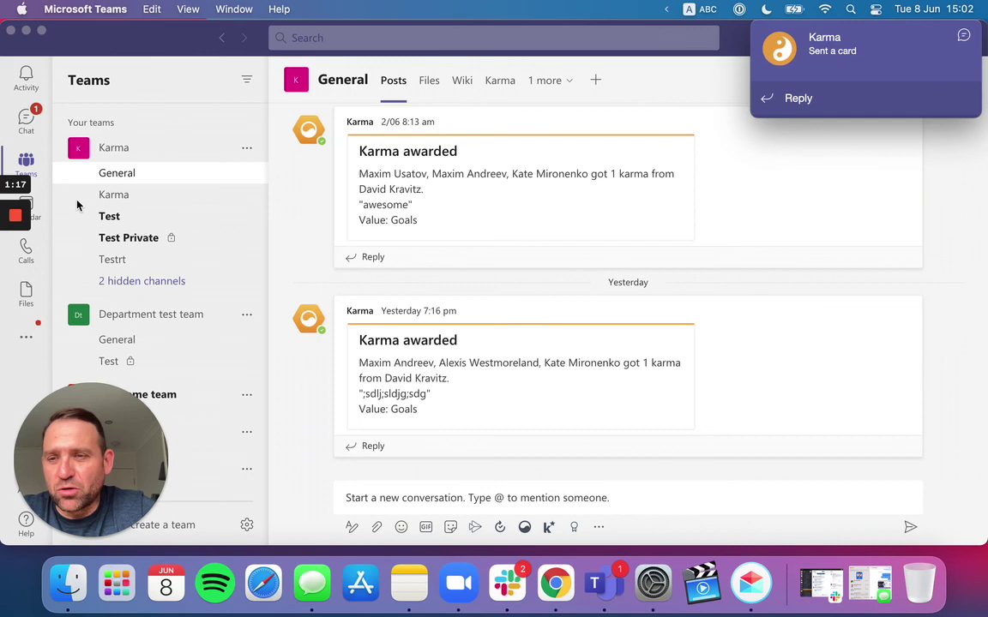
# Step: Check the approval card in Karma chat, then open the Karma feed with the four AAwesome Teamwork entries
pyautogui.click(33, 126)
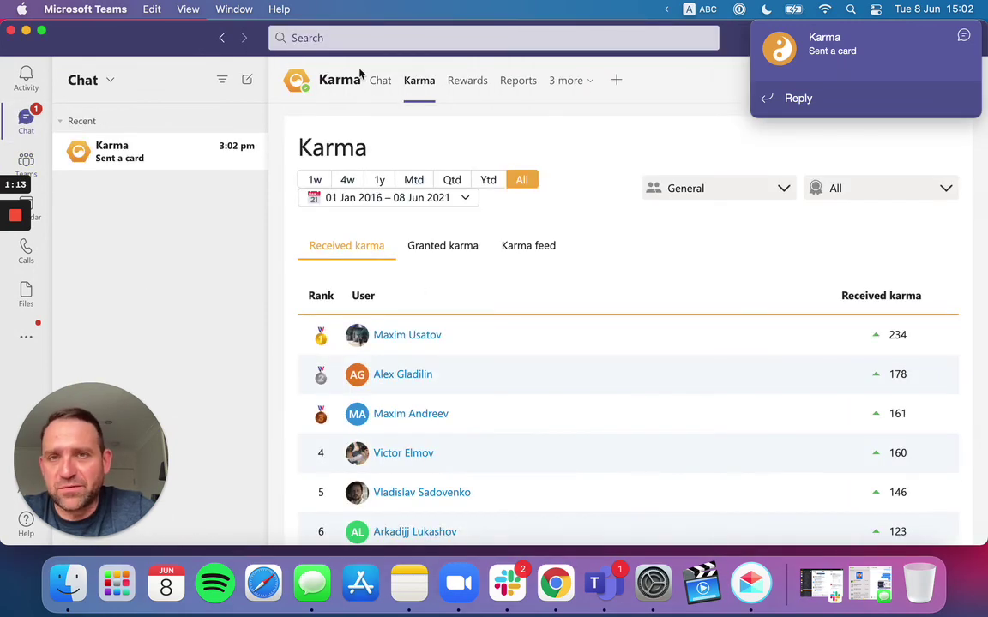
pyautogui.click(380, 80)
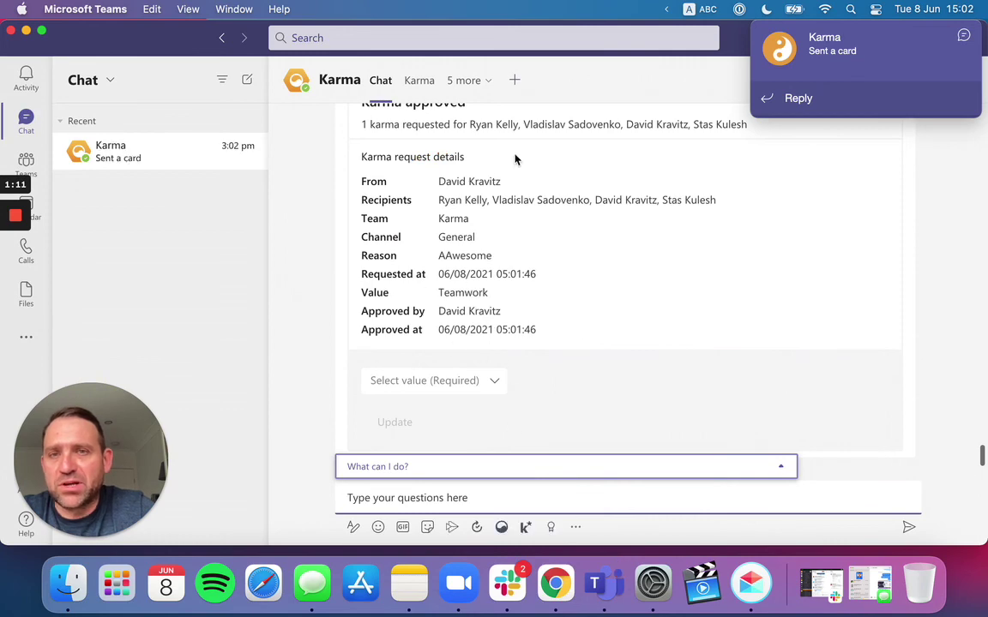
pyautogui.click(419, 80)
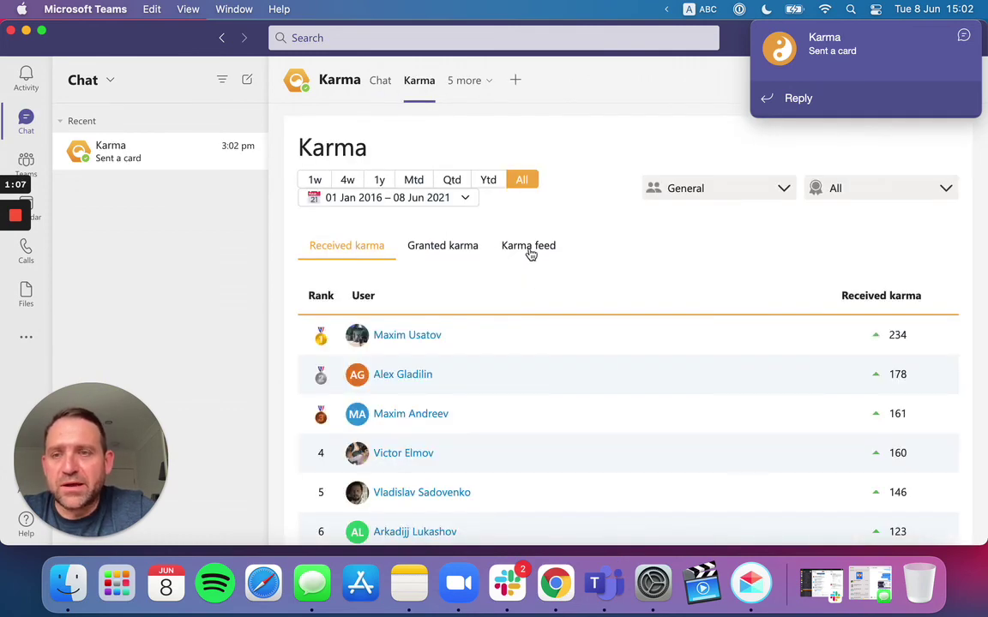
pyautogui.click(529, 254)
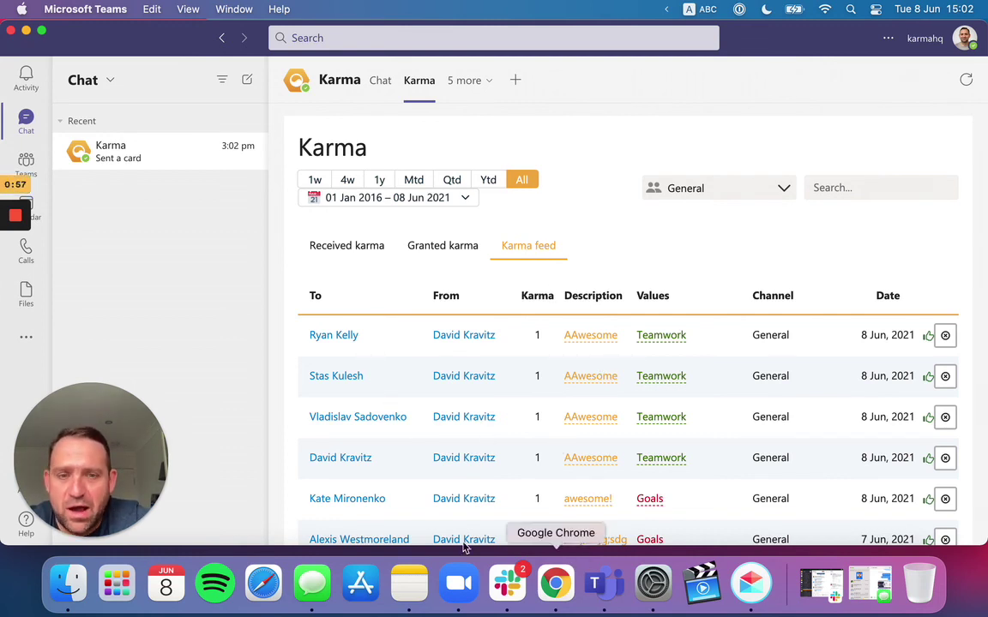
# Step: Bring Chrome forward on the Departments page listing the Test department's 12 teams, repositioning the window
pyautogui.click(557, 587)
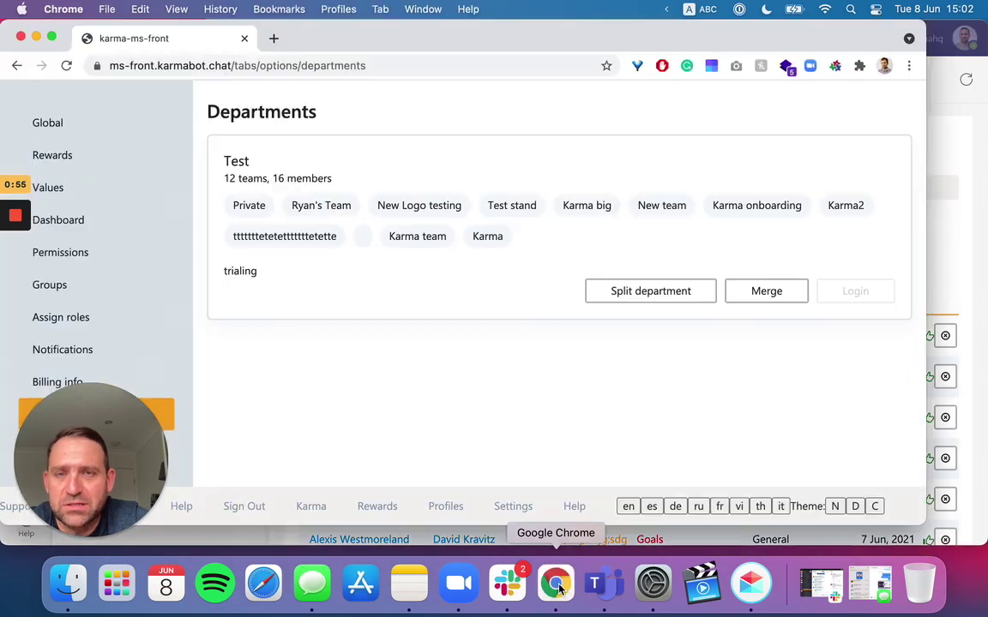
pyautogui.moveTo(398, 40); pyautogui.dragTo(549, 41)
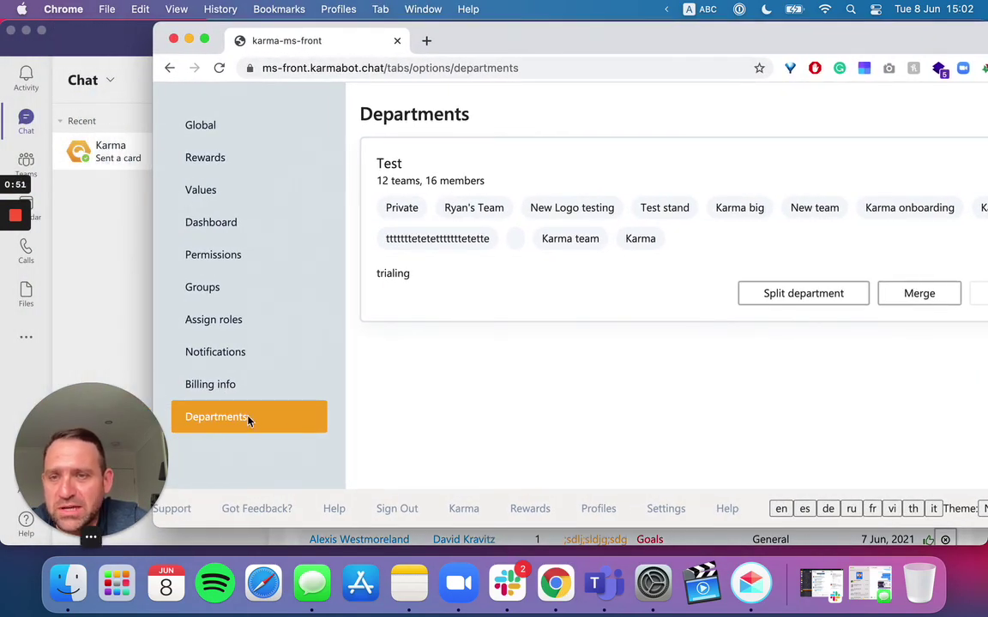
pyautogui.moveTo(641, 35); pyautogui.dragTo(518, 40)
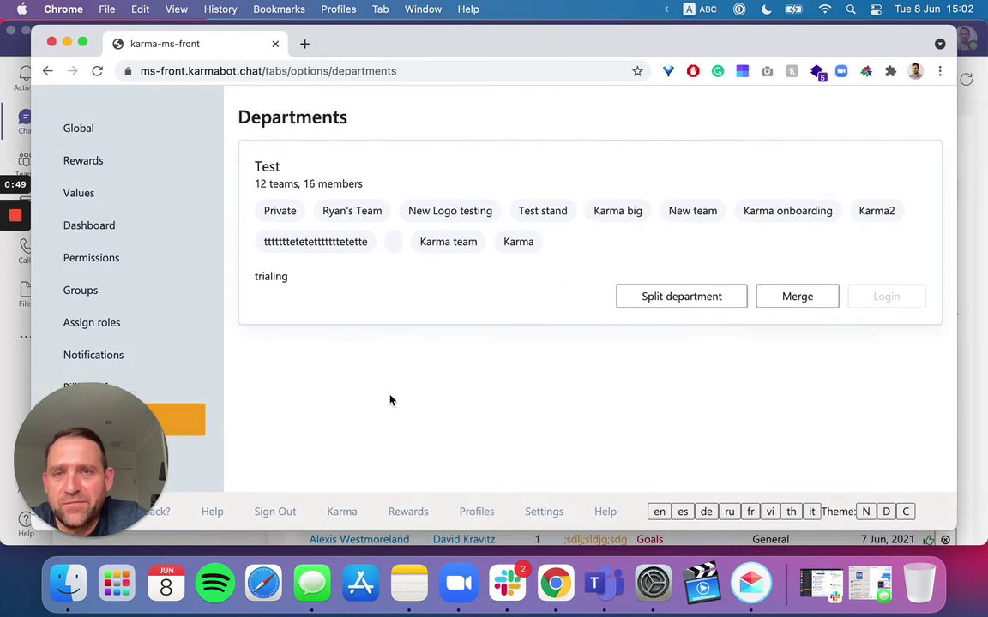